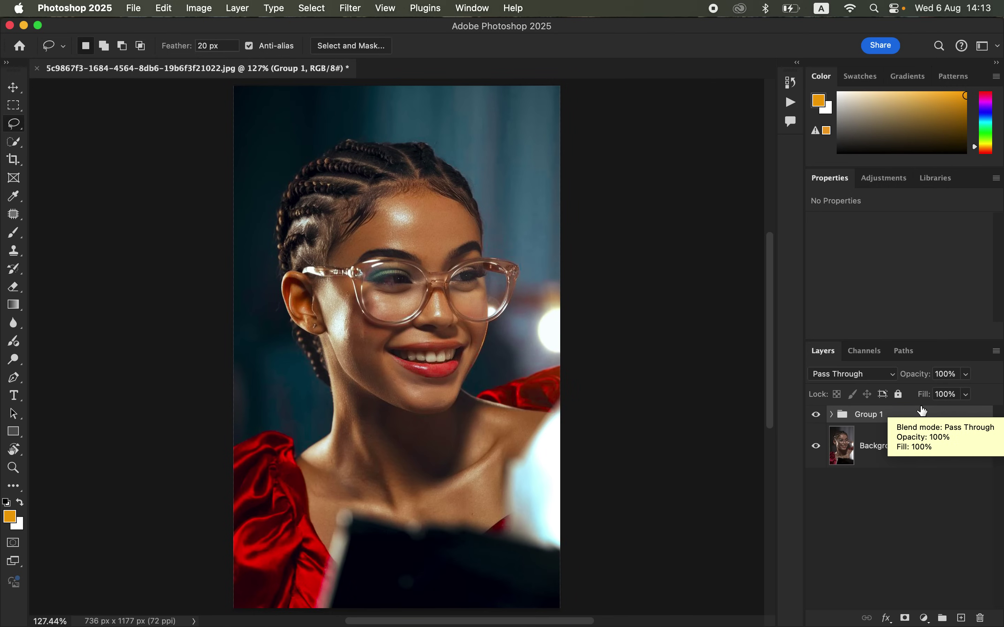
- Delete the Group 1 layer group and duplicate the Background layer
key("Delete")
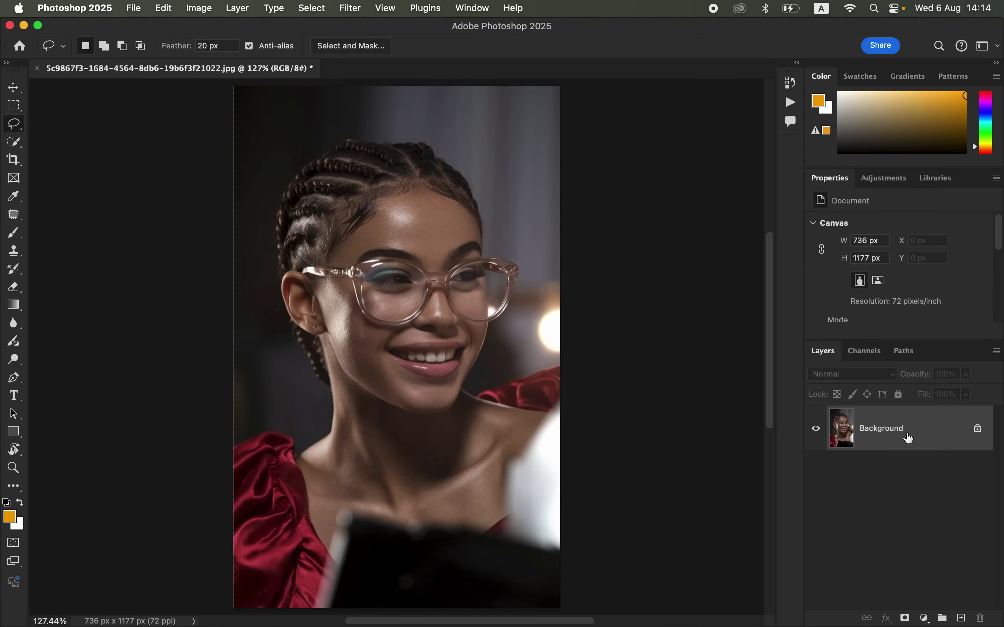
left_click_drag(928, 439, 962, 618)
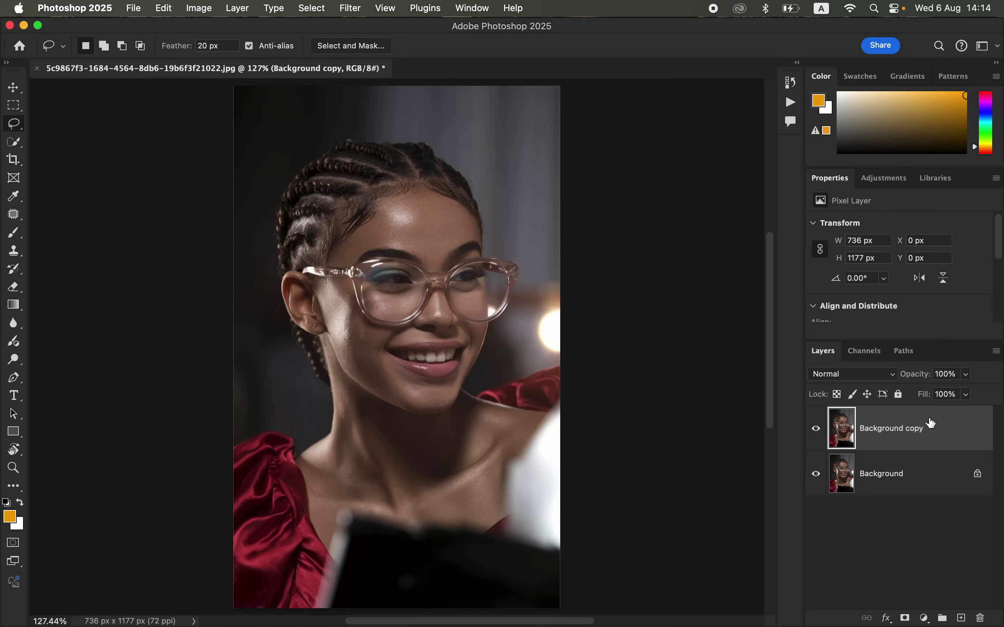
- Convert the Background copy layer to a smart object and open the Camera Raw Filter on it
right_click(940, 435)
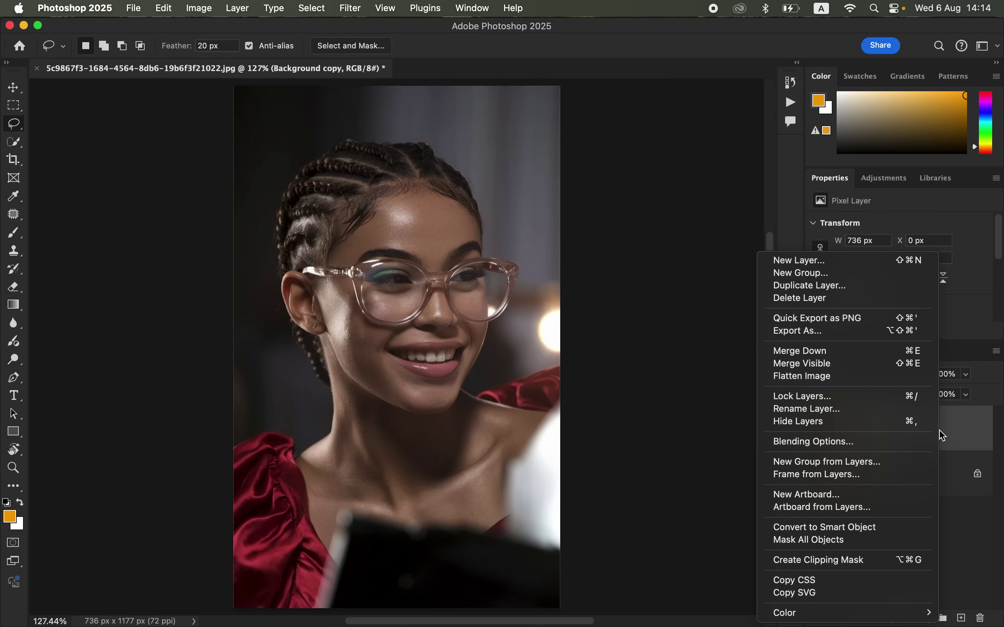
left_click(805, 527)
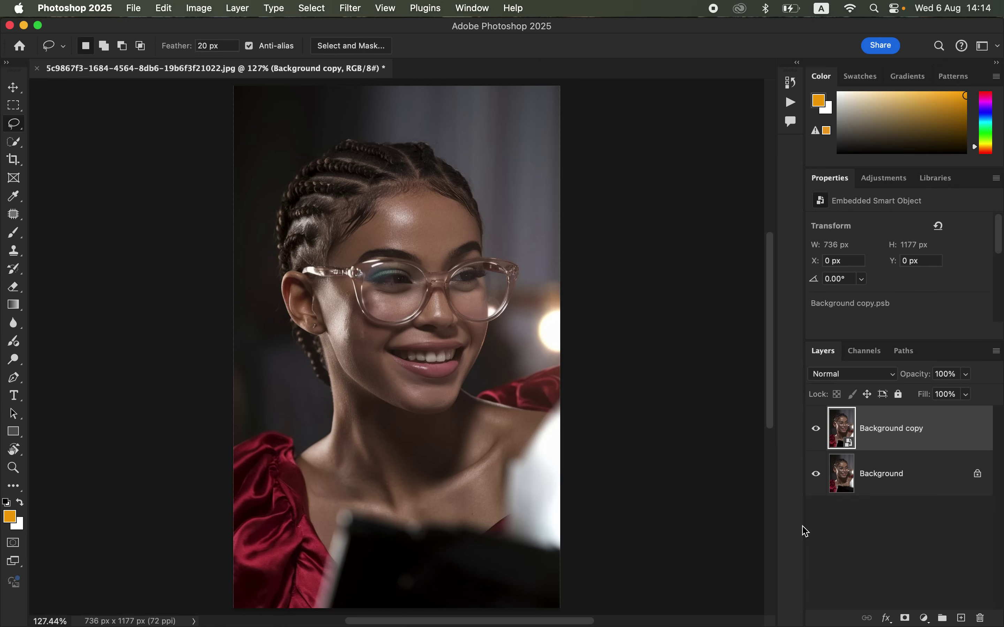
left_click(350, 9)
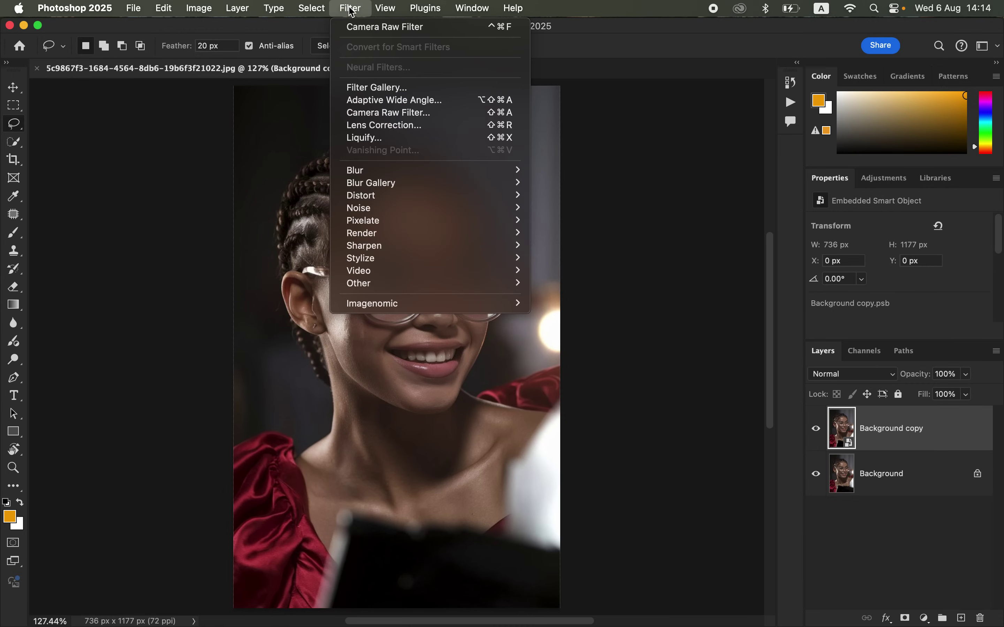
left_click(405, 114)
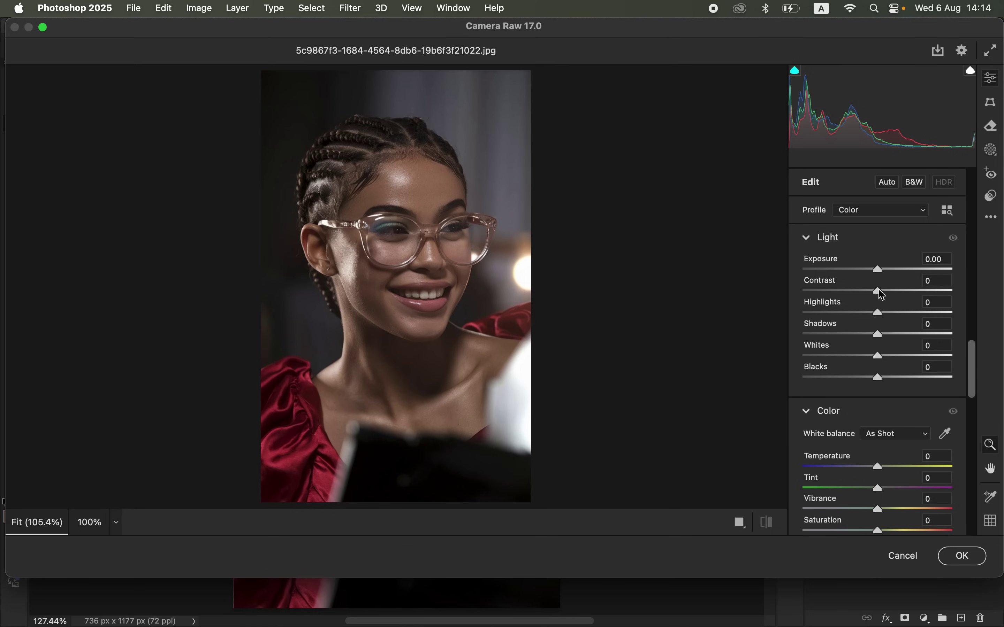
- Set the Light contrast to +9 and compare the portrait before and after the change
left_click_drag(883, 294, 888, 295)
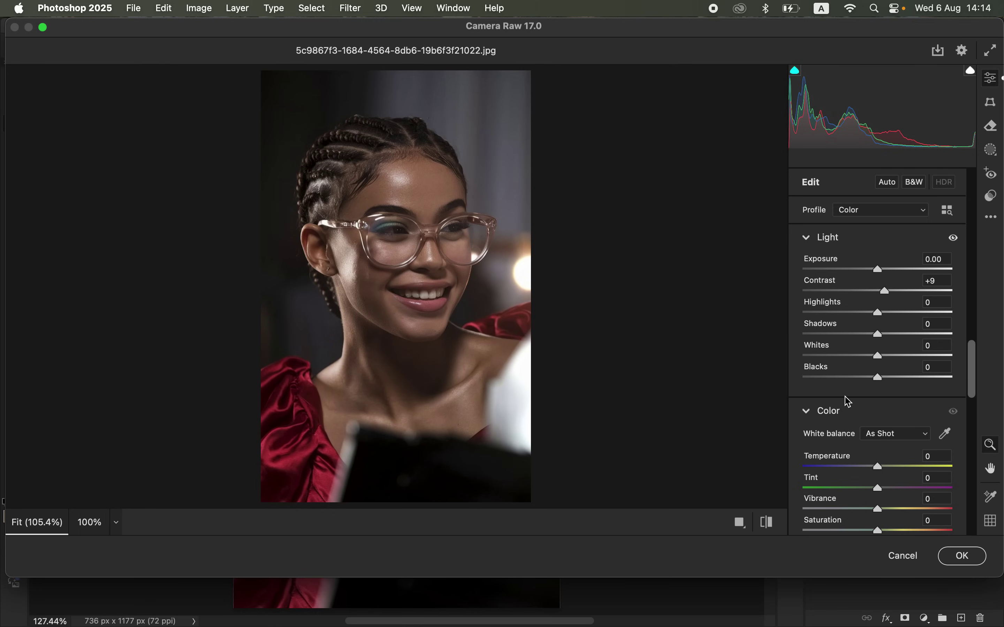
left_click(773, 530)
left_click(774, 530)
- Set the Blue Primary saturation in Calibration to +14 and compare the portrait before and after
left_click_drag(975, 382, 989, 521)
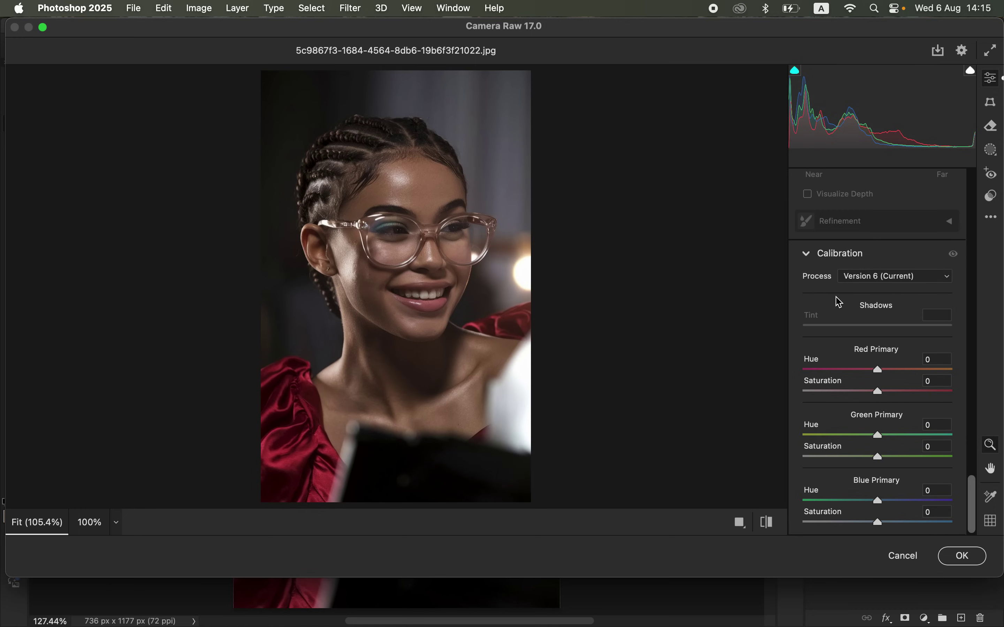
left_click(881, 524)
left_click_drag(882, 525, 890, 522)
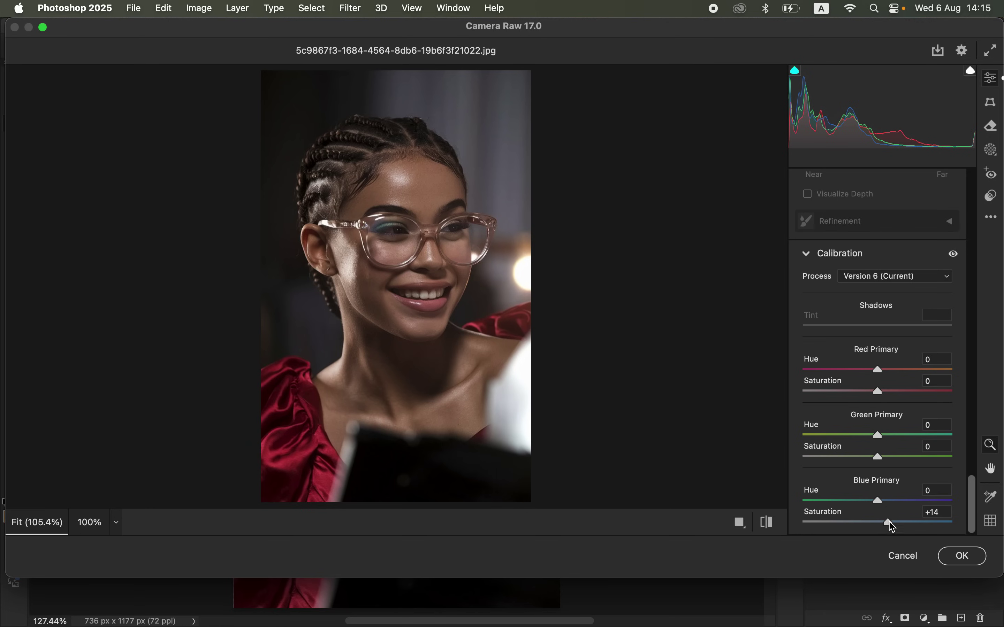
left_click(774, 531)
left_click(776, 532)
- Color-grade the midtones toward orange, the shadows toward blue at hue 231 and saturation 17, and the highlights slightly toward yellow-green
left_click_drag(973, 503, 968, 376)
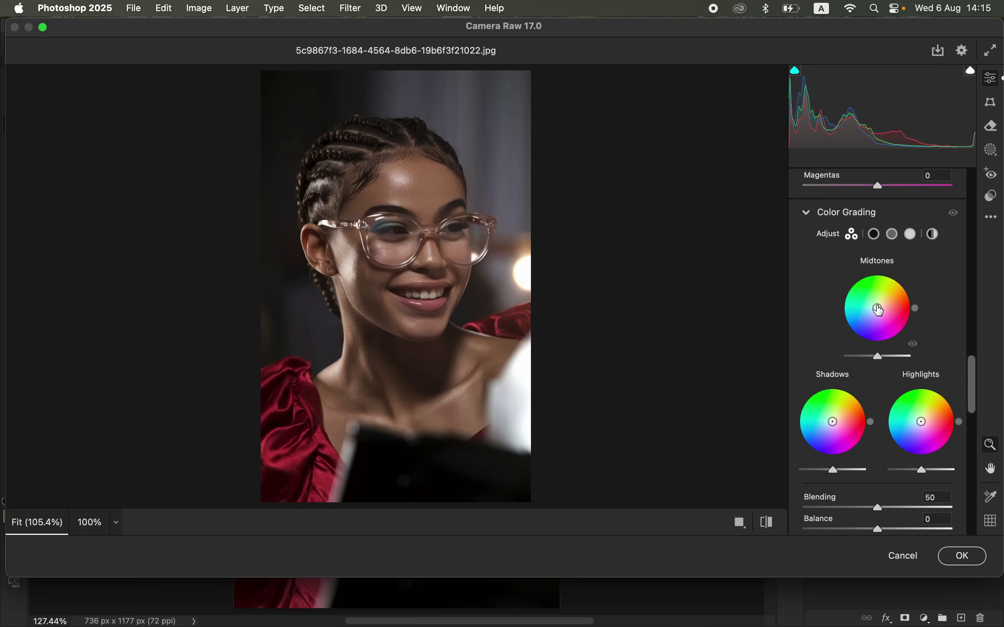
left_click_drag(878, 309, 884, 301)
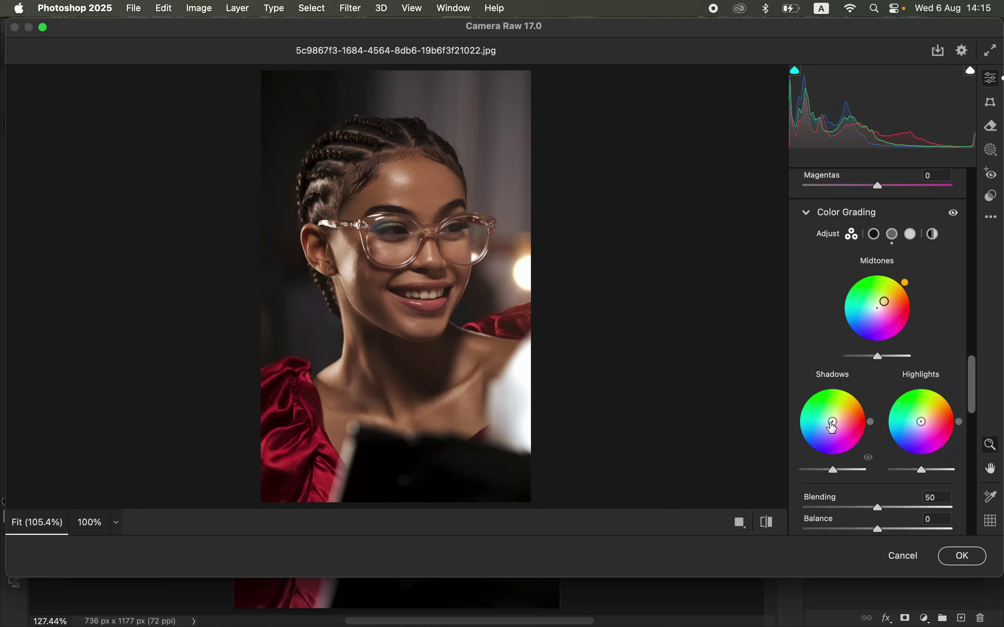
left_click_drag(833, 422, 811, 445)
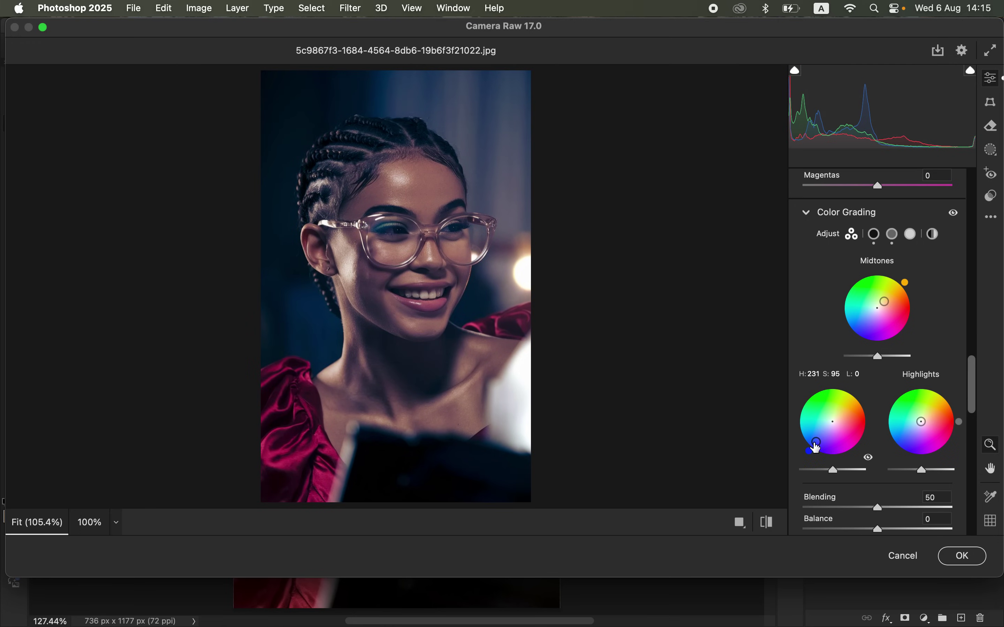
left_click_drag(819, 443, 829, 425)
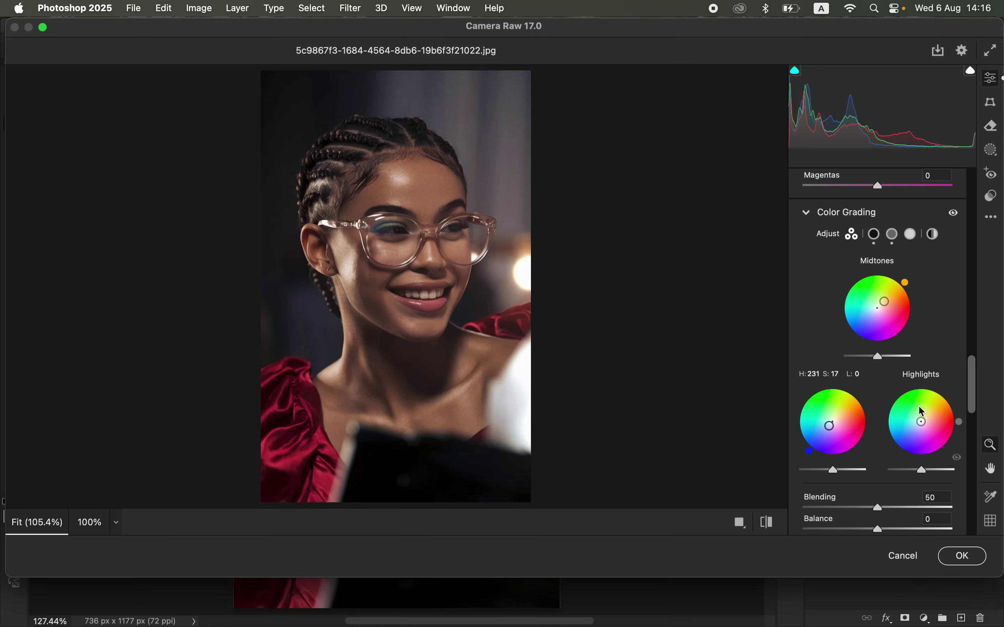
left_click_drag(921, 416, 923, 415)
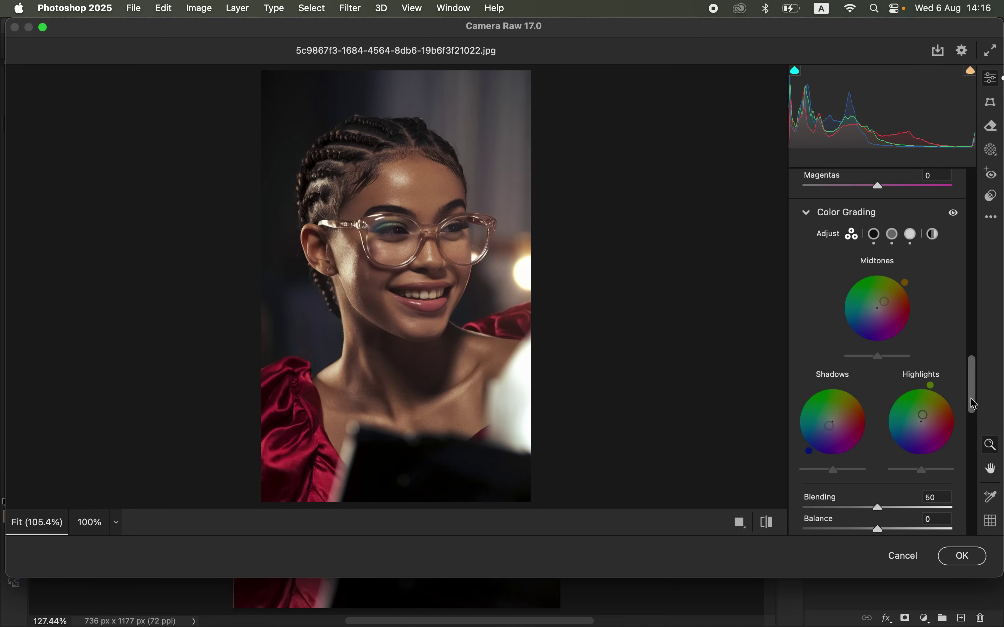
- Examine the Color Mixer's Point Color view and its HSL hue, saturation and luminance adjustments
left_click_drag(973, 397, 970, 342)
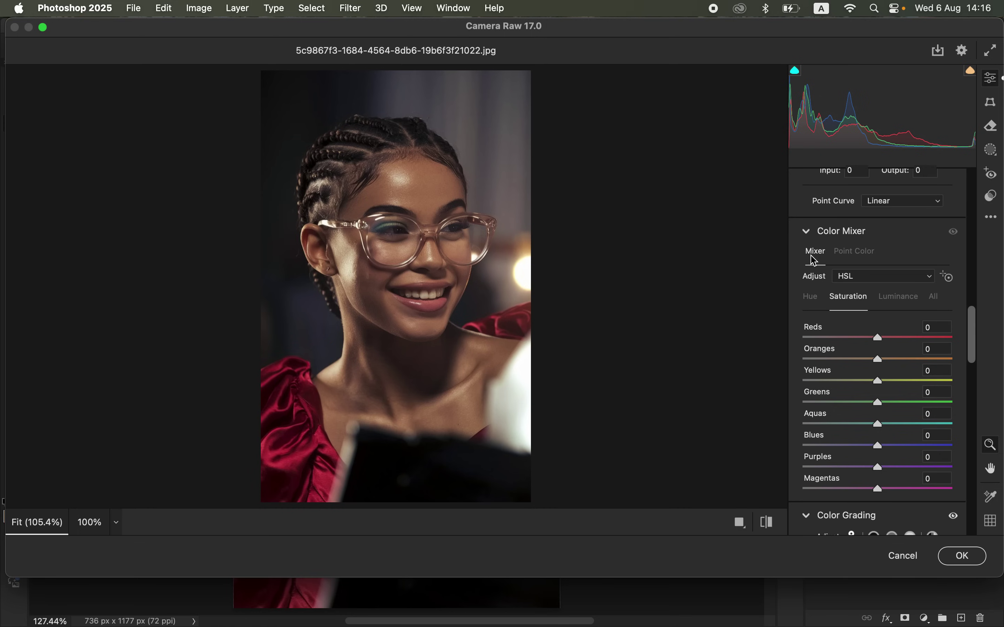
left_click(861, 256)
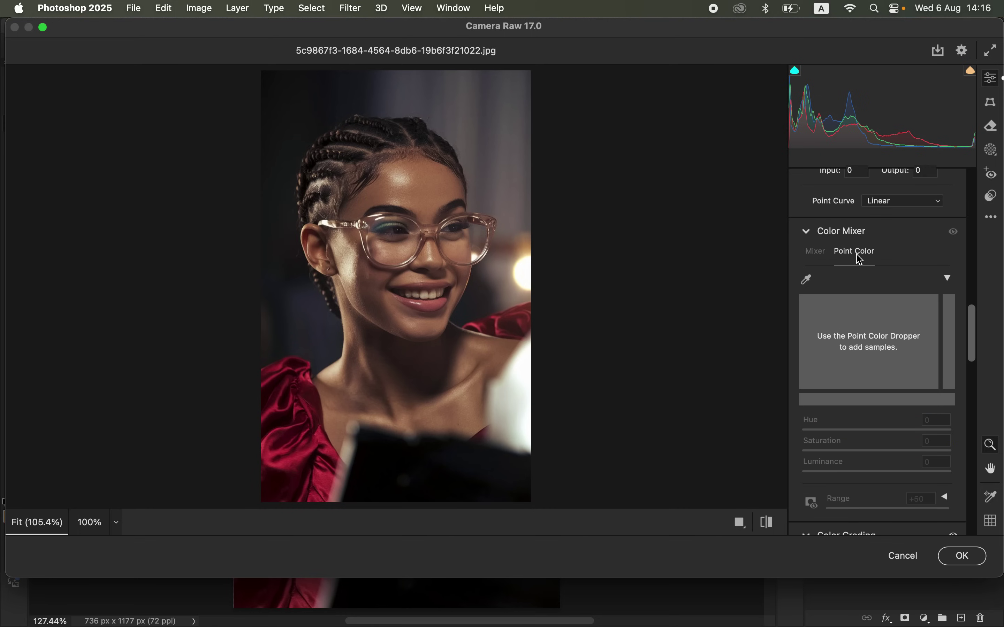
left_click(817, 257)
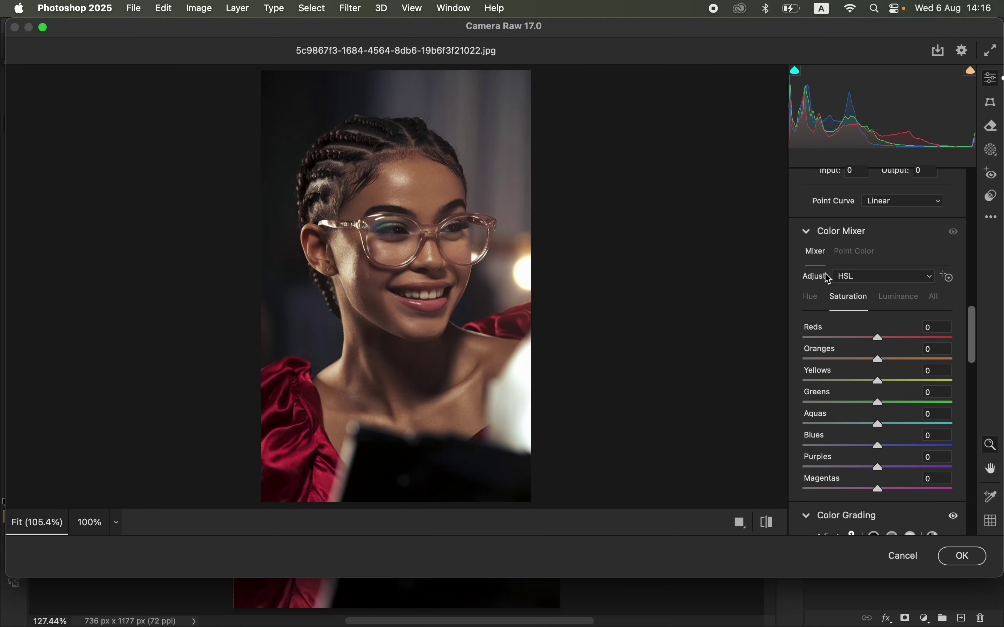
left_click(812, 305)
left_click(847, 296)
left_click(899, 298)
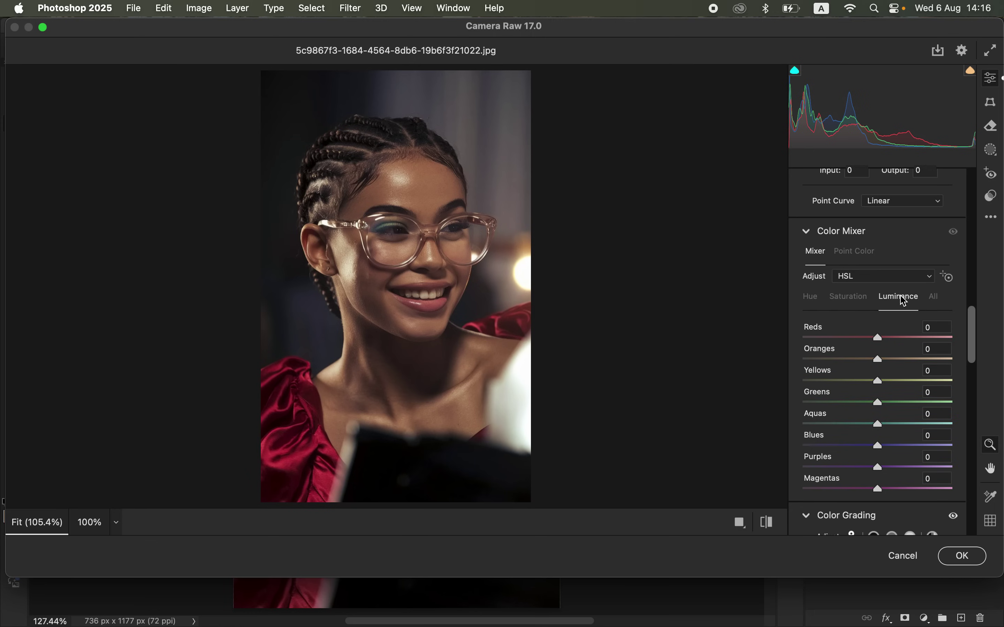
left_click(813, 298)
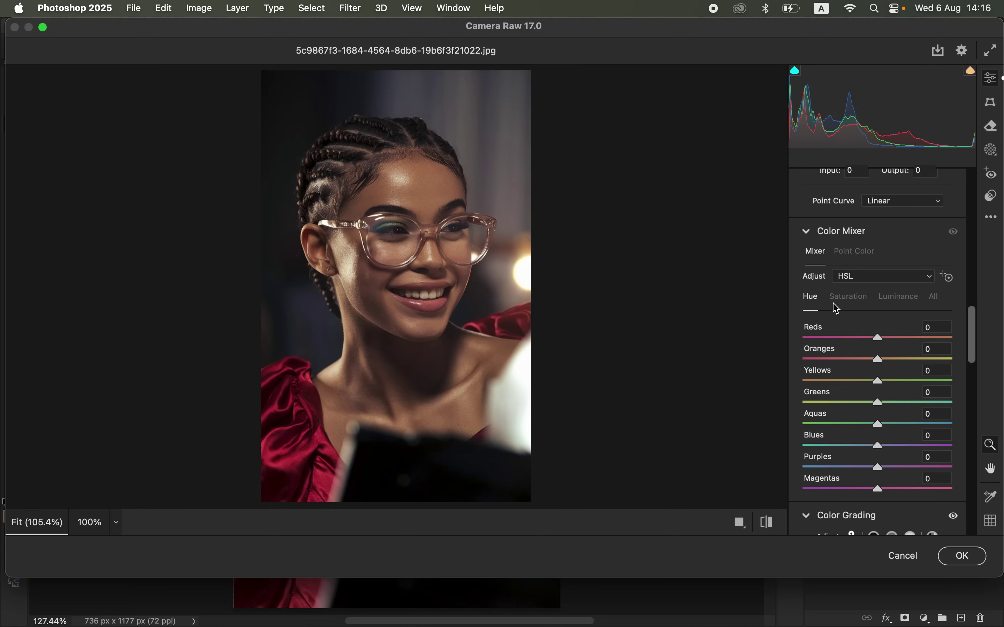
left_click(857, 302)
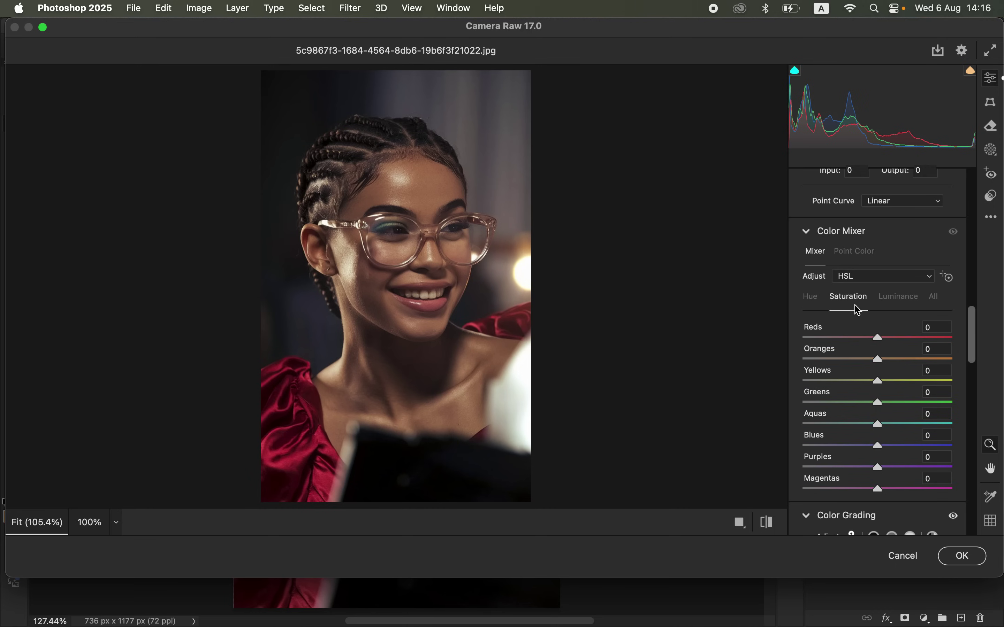
left_click(897, 302)
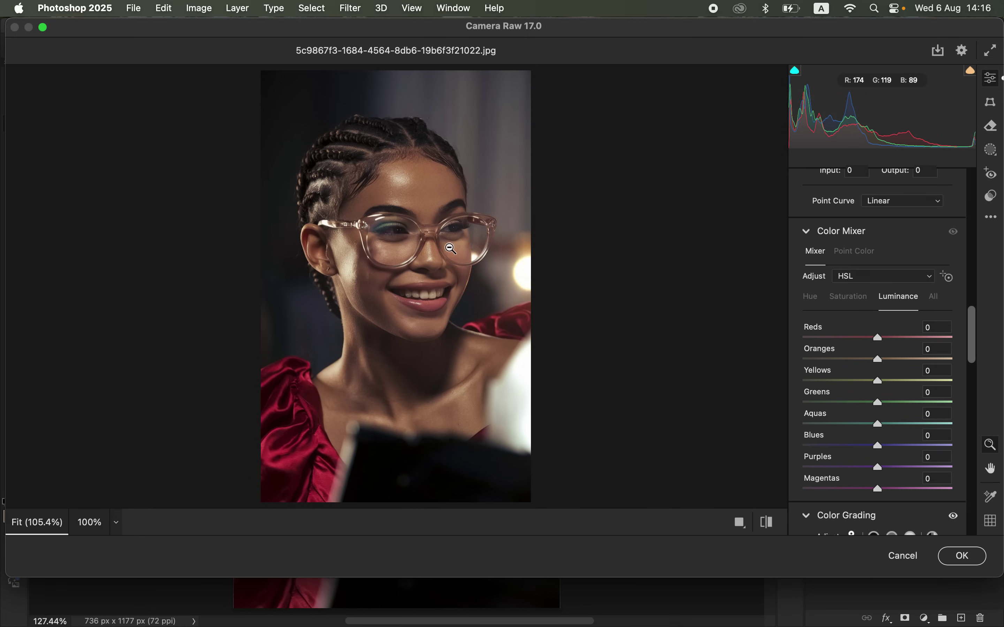
- Set the Color Mixer saturation of the Oranges to +8, the Reds to +9 and the Blues to +5
left_click(854, 303)
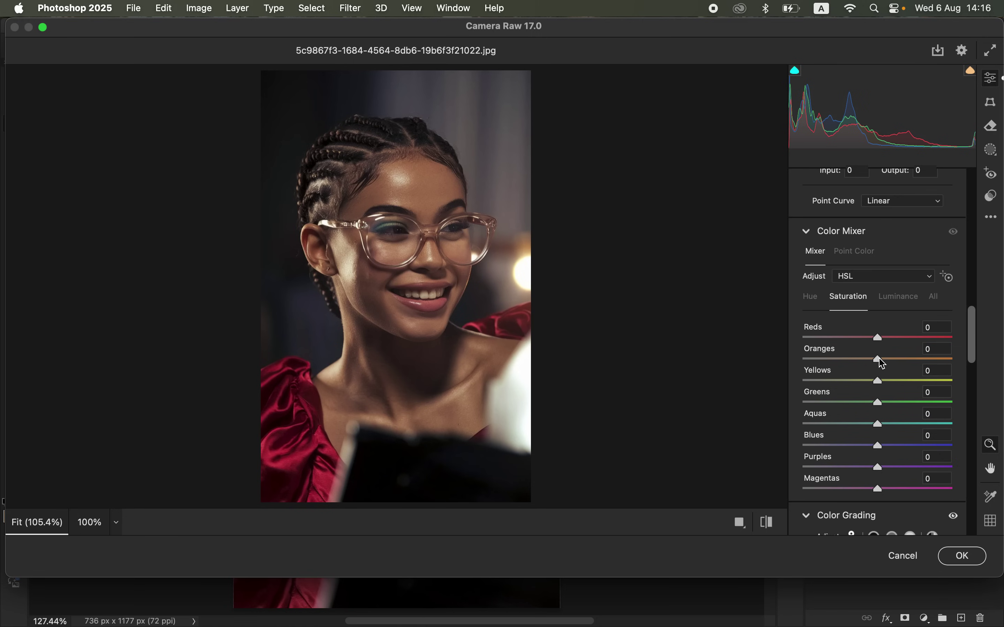
left_click_drag(882, 363, 884, 357)
left_click_drag(879, 339, 886, 335)
left_click_drag(882, 446, 884, 449)
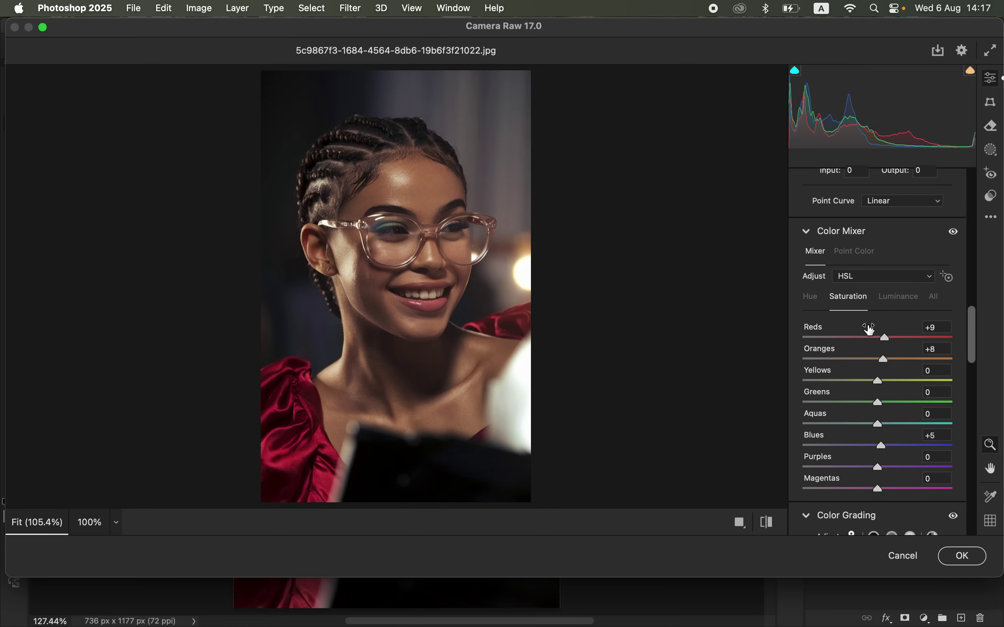
- Sample the red dress as a Point Color and set its hue to -4 and saturation to +24
left_click(855, 253)
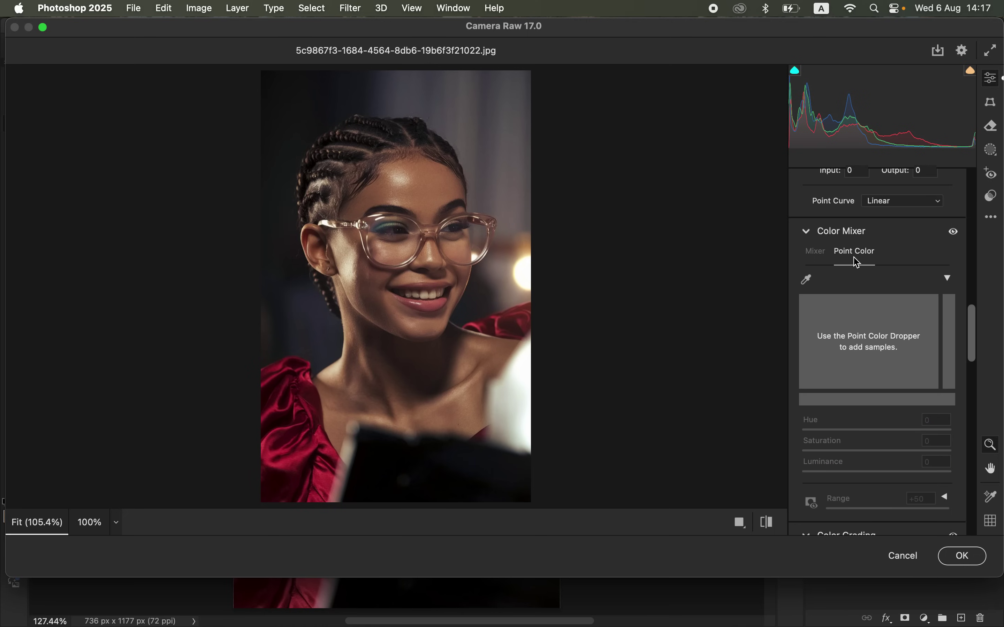
left_click(807, 281)
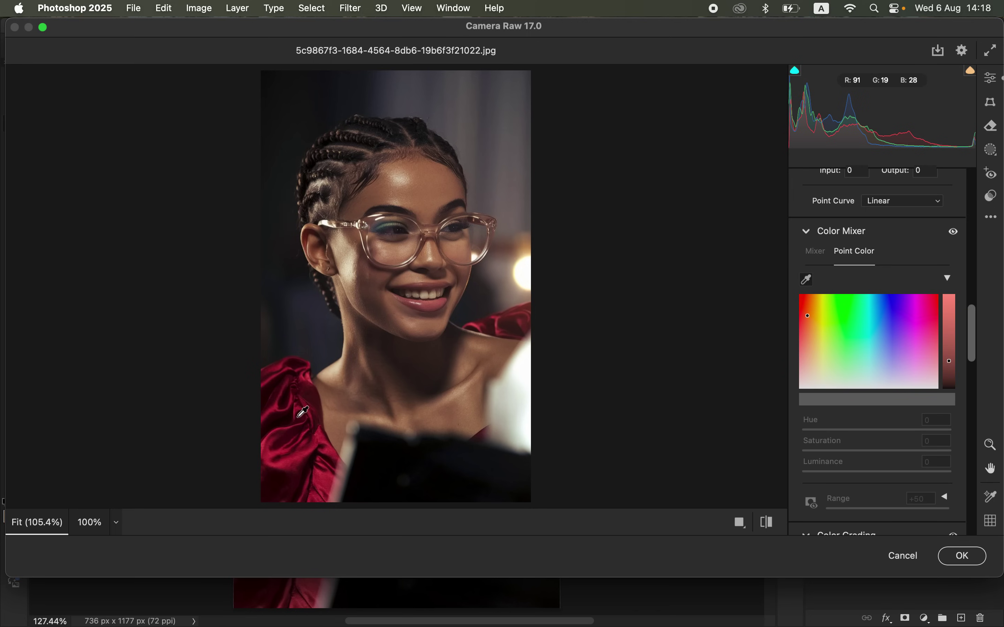
left_click(290, 463)
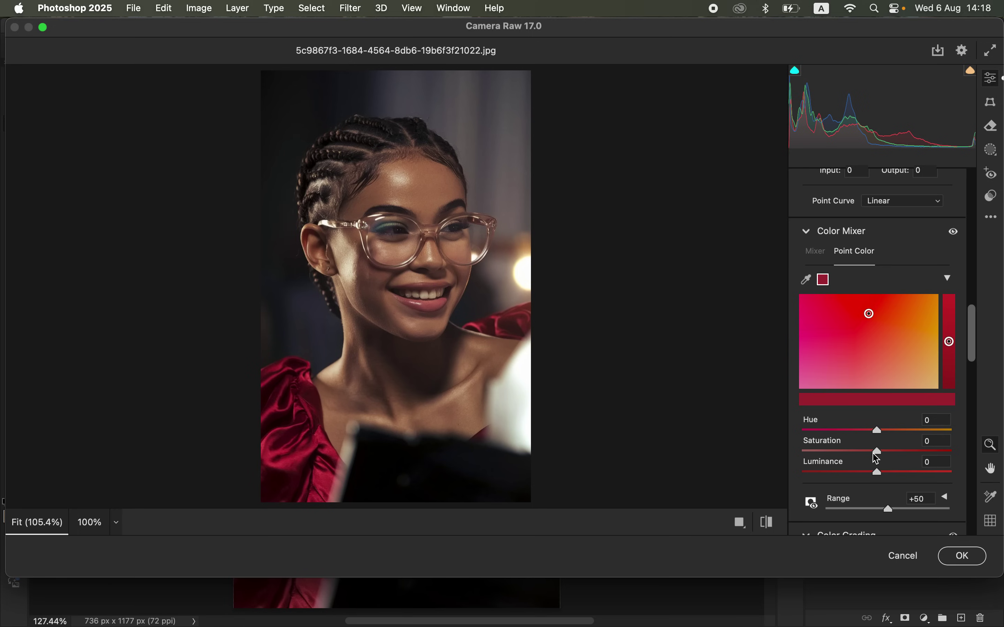
left_click(888, 452)
mouse_move(890, 457)
left_mouse_down()
mouse_move(899, 455)
mouse_move(867, 429)
mouse_move(881, 431)
left_mouse_up()
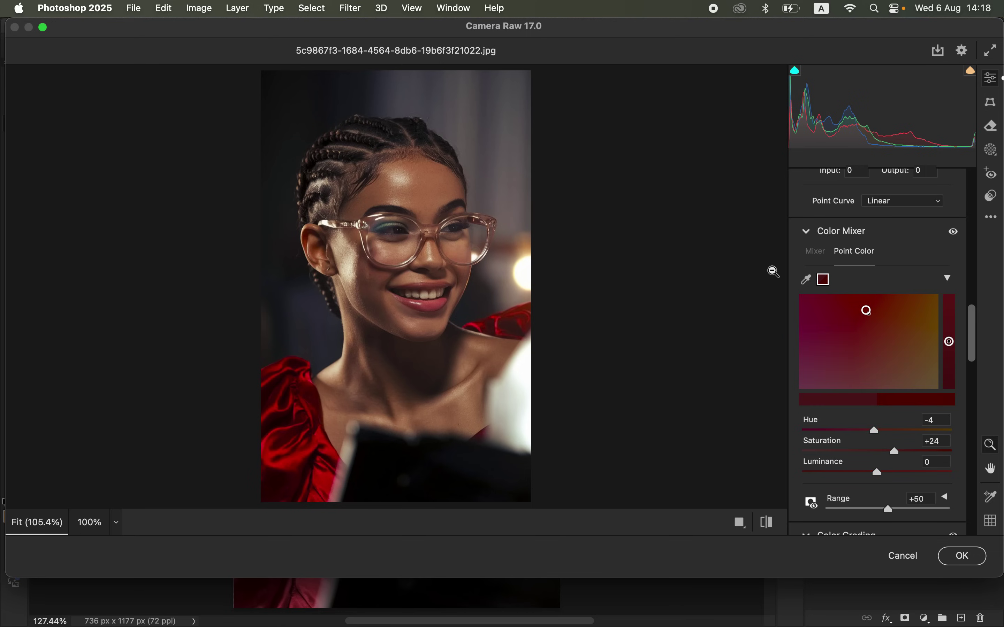
- Sample the forehead skin tone as a second Point Color and set its saturation to +8
left_click(808, 280)
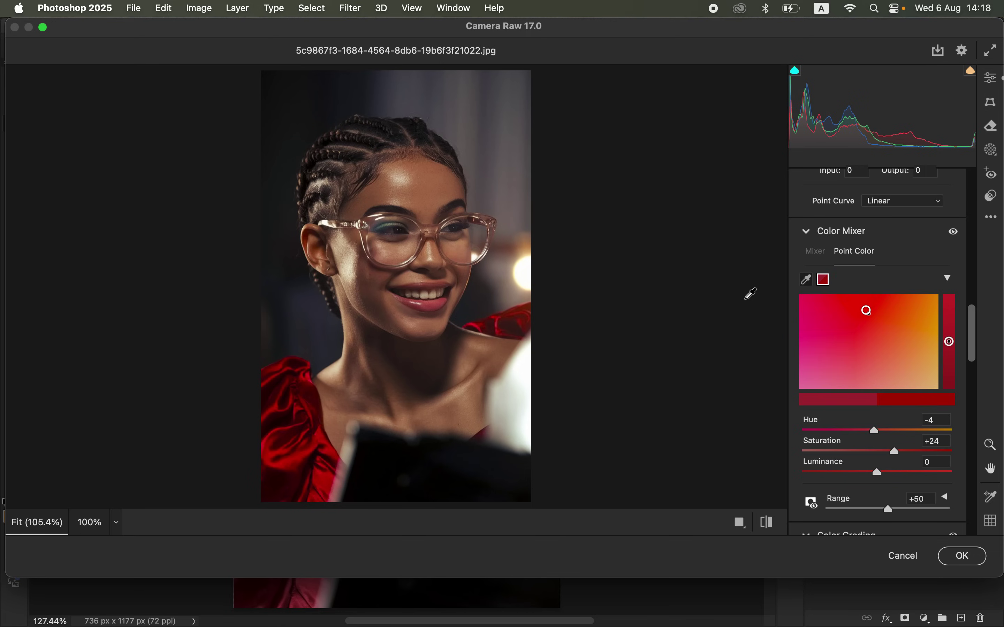
left_click(441, 185)
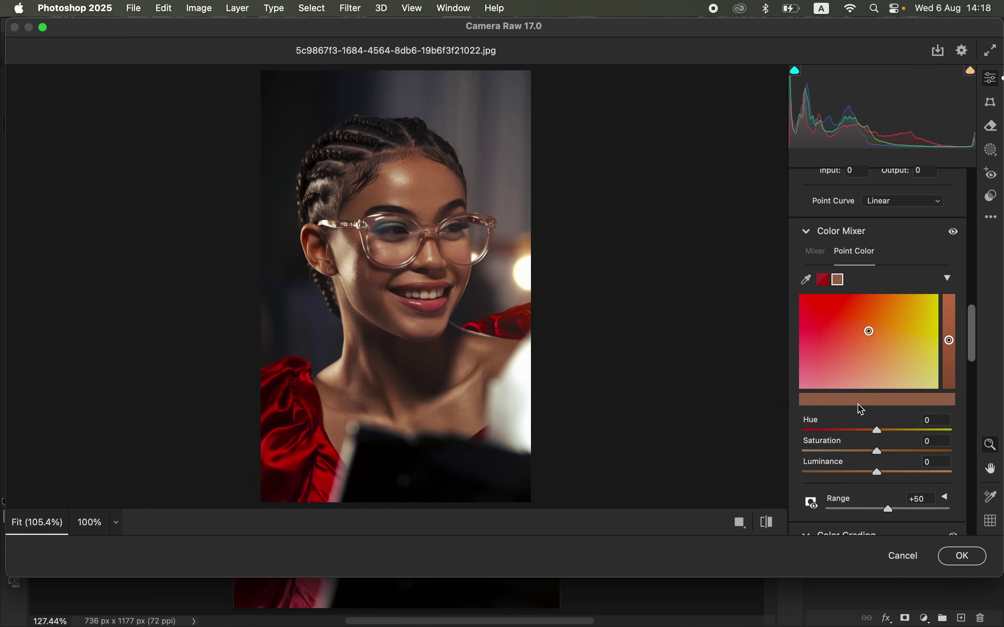
mouse_move(877, 451)
left_mouse_down()
mouse_move(890, 456)
mouse_move(883, 452)
left_mouse_up()
- Sample the blue-green eyeshadow as a third Point Color, set its saturation to +4 and compare the image before and after
left_click(805, 279)
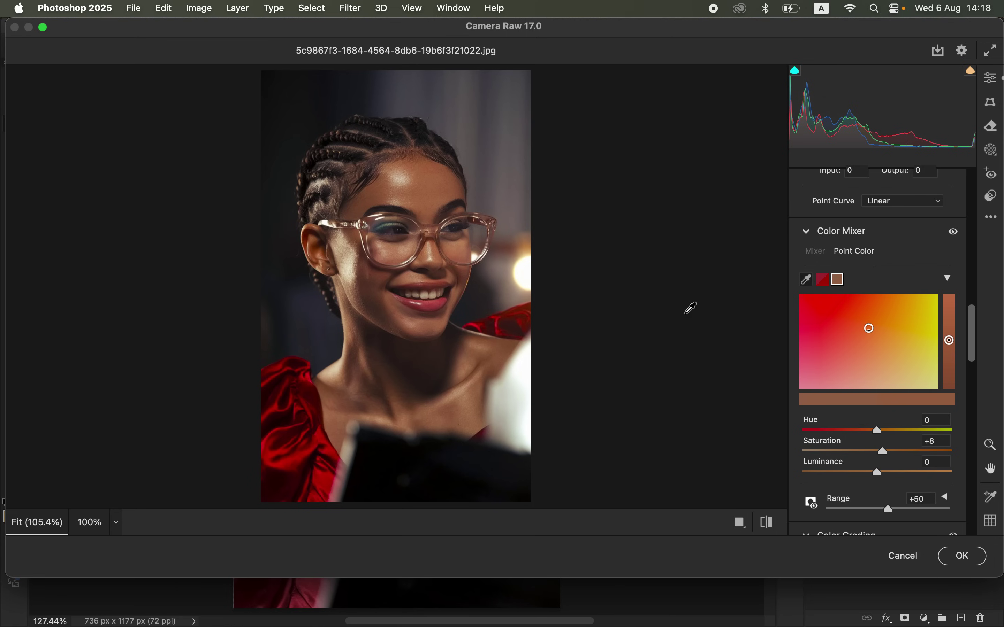
left_click(381, 224)
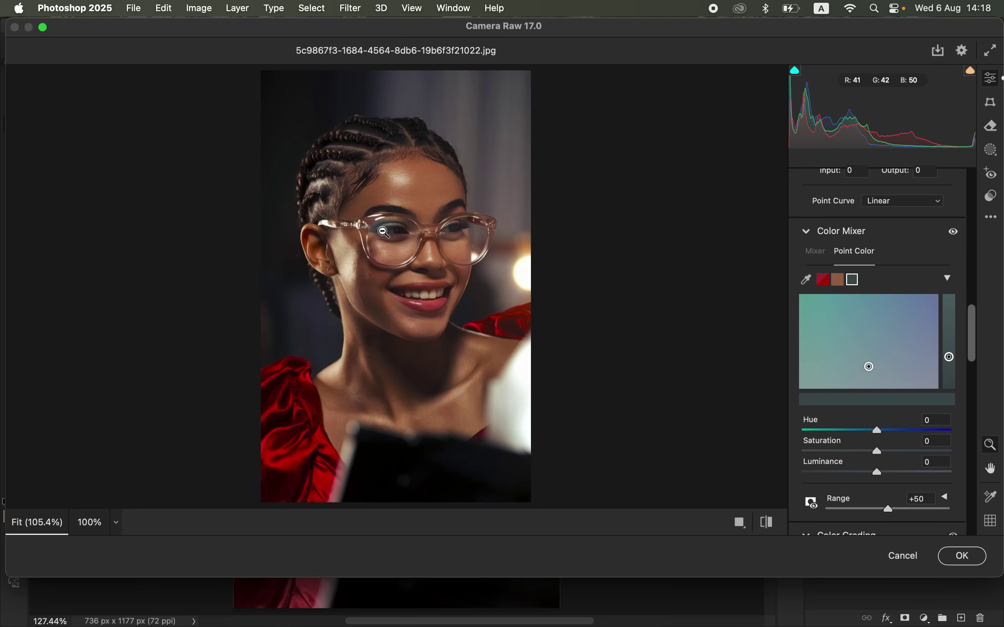
mouse_move(877, 451)
left_mouse_down()
mouse_move(894, 455)
mouse_move(906, 443)
mouse_move(880, 447)
left_mouse_up()
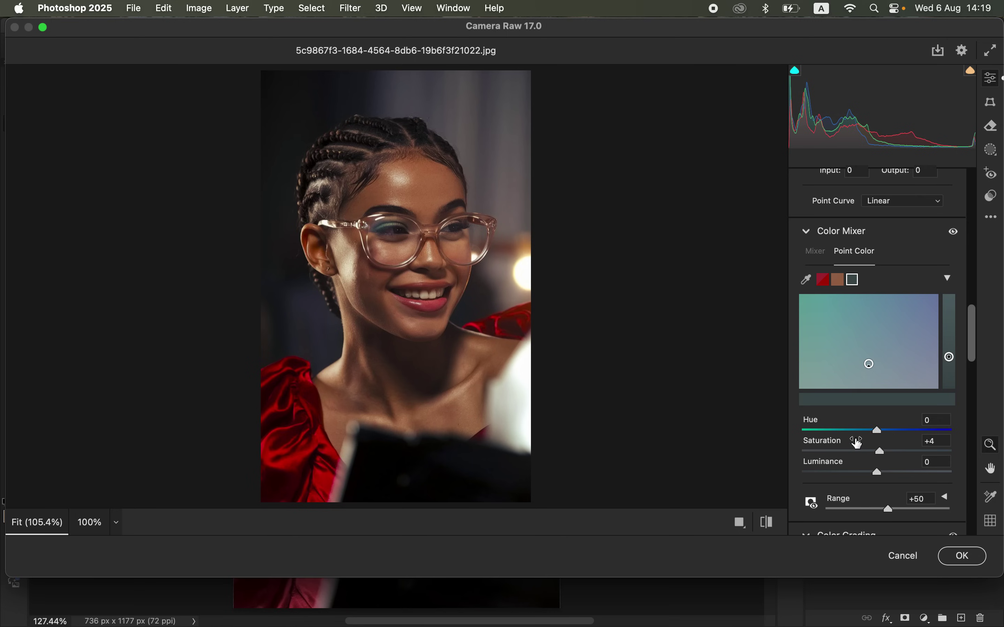
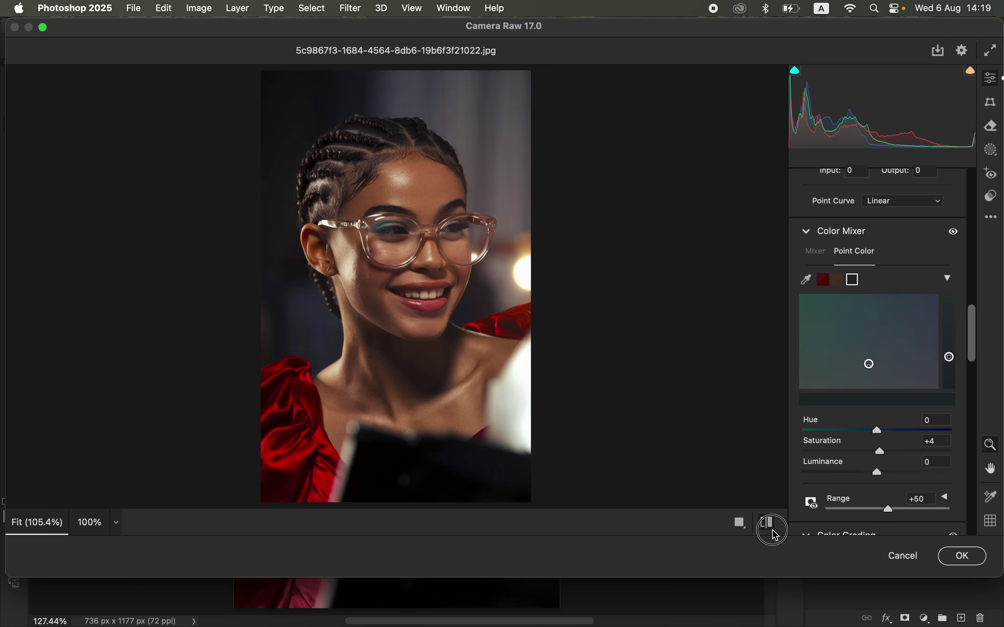
left_click(774, 532)
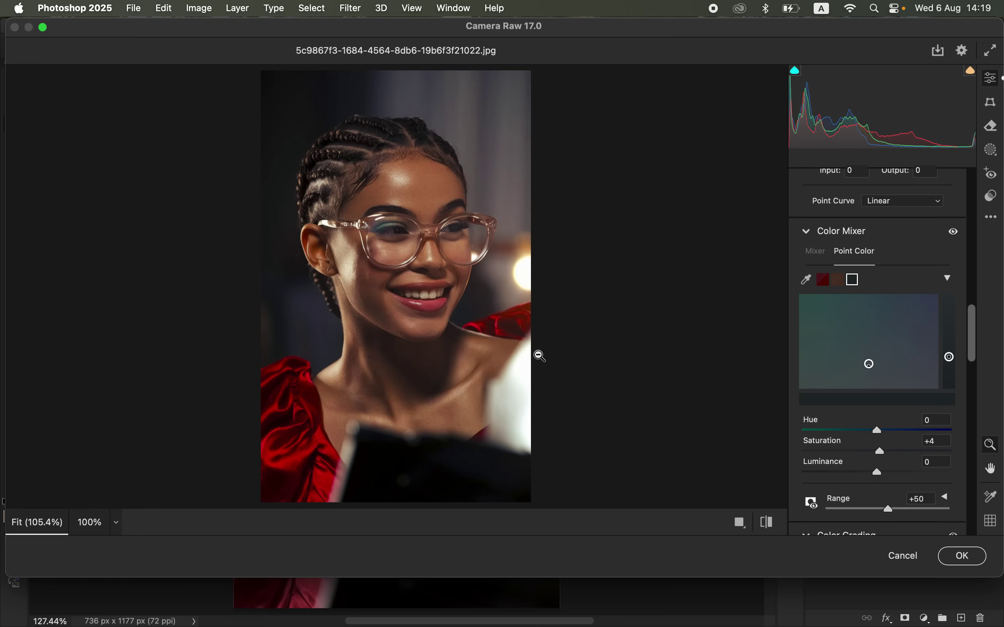
- Set the overall Vibrance to +10 and compare the image before and after
left_click_drag(978, 331, 972, 220)
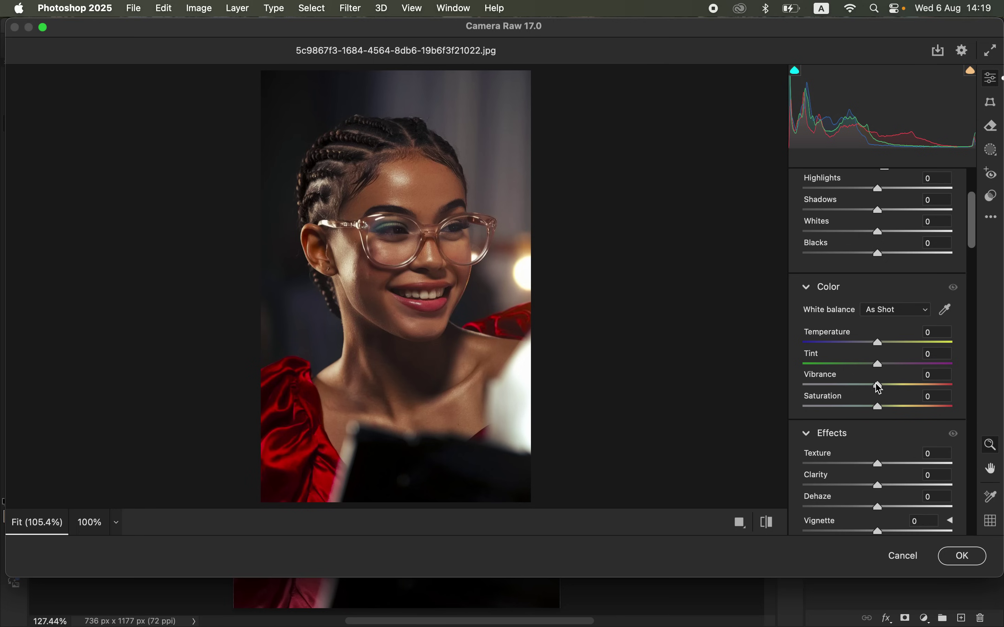
left_click_drag(882, 390, 888, 390)
left_click_drag(886, 389, 881, 392)
left_click(884, 386)
left_click_drag(886, 392, 891, 392)
left_click(770, 530)
left_click(772, 531)
- Create a mask of the background and set its temperature to -40 to cool it
left_click(991, 150)
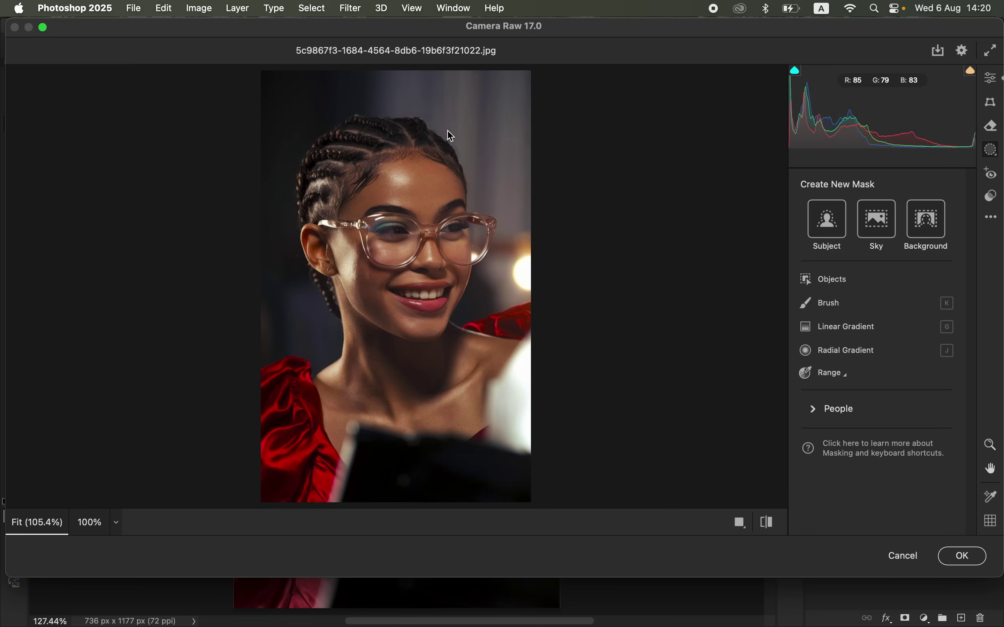
left_click(922, 233)
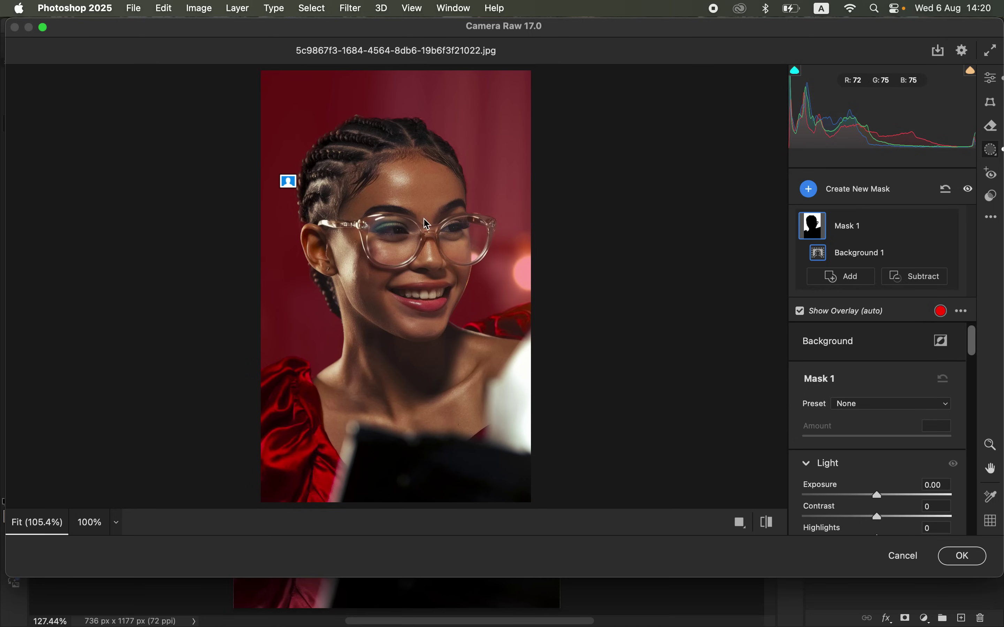
left_click_drag(976, 344, 977, 381)
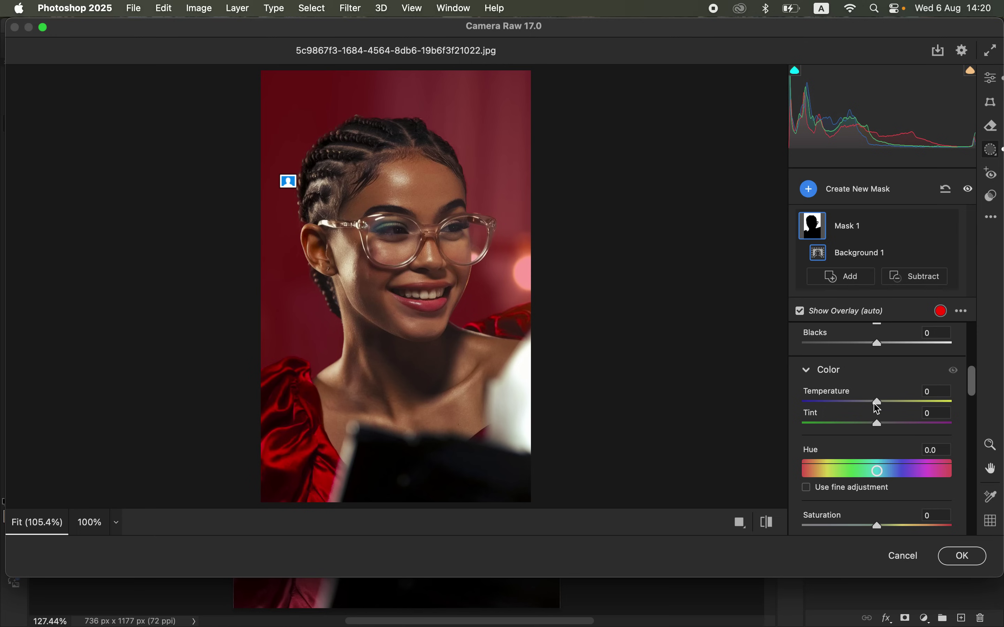
left_click_drag(876, 406, 853, 410)
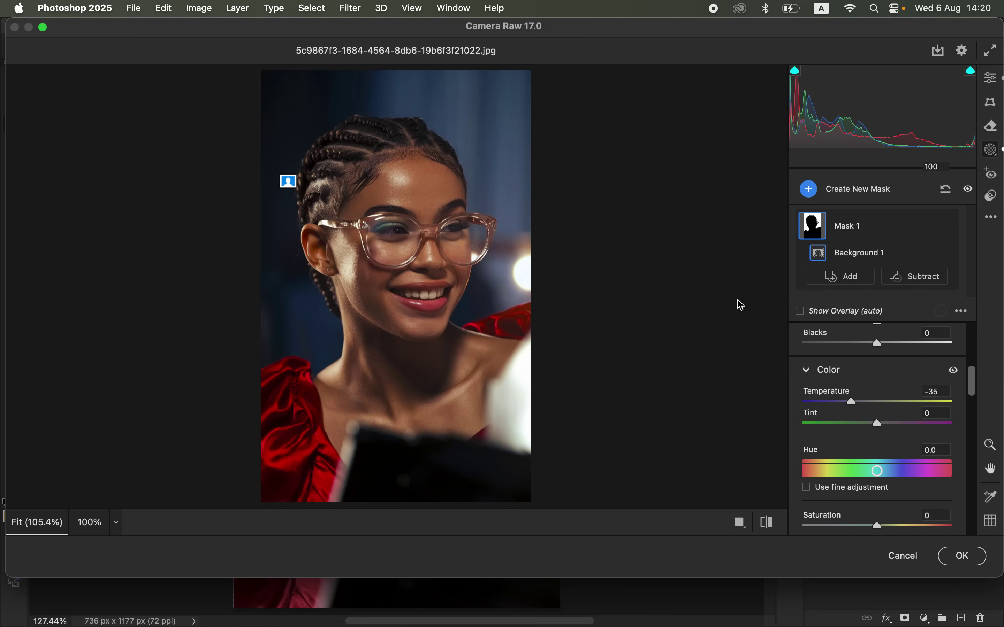
left_click_drag(851, 401, 847, 405)
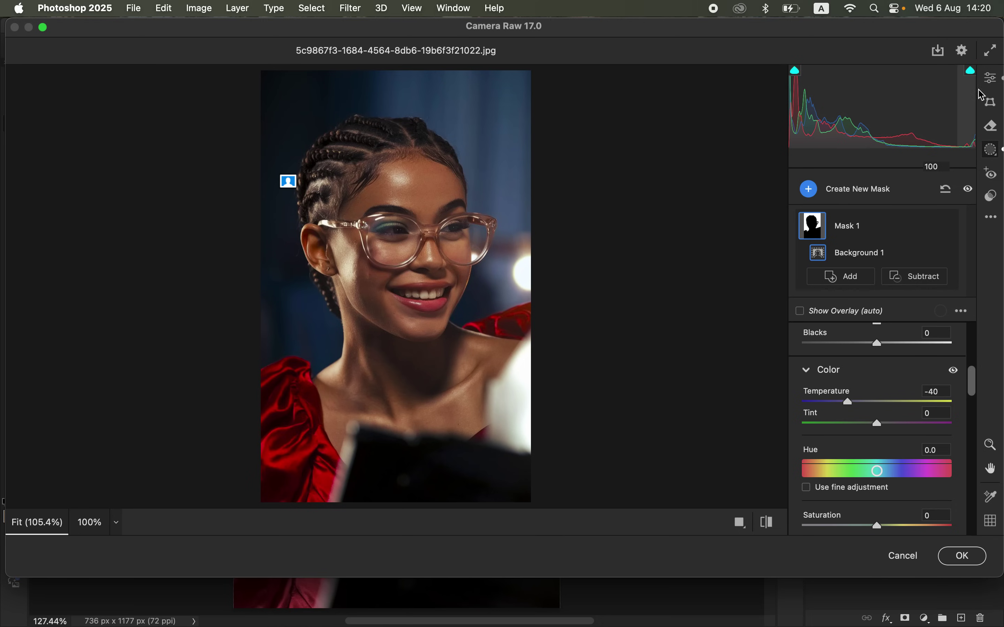
- Set the Color Mixer hue of the Blues to -26 to shift the background towards teal
left_click(992, 85)
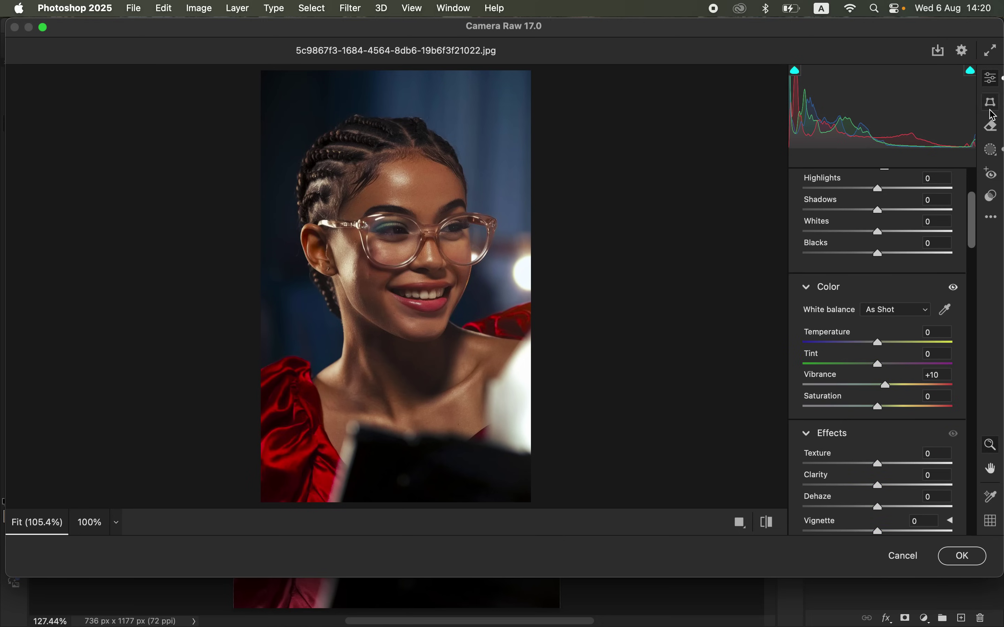
left_click_drag(973, 245, 983, 371)
left_click(815, 327)
left_click(811, 221)
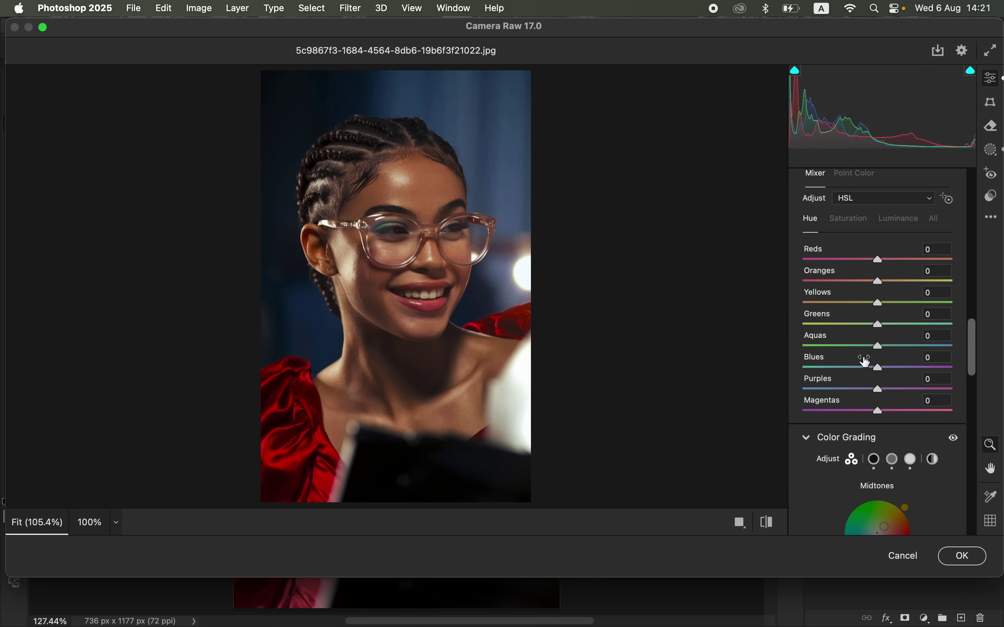
left_click_drag(877, 369, 868, 369)
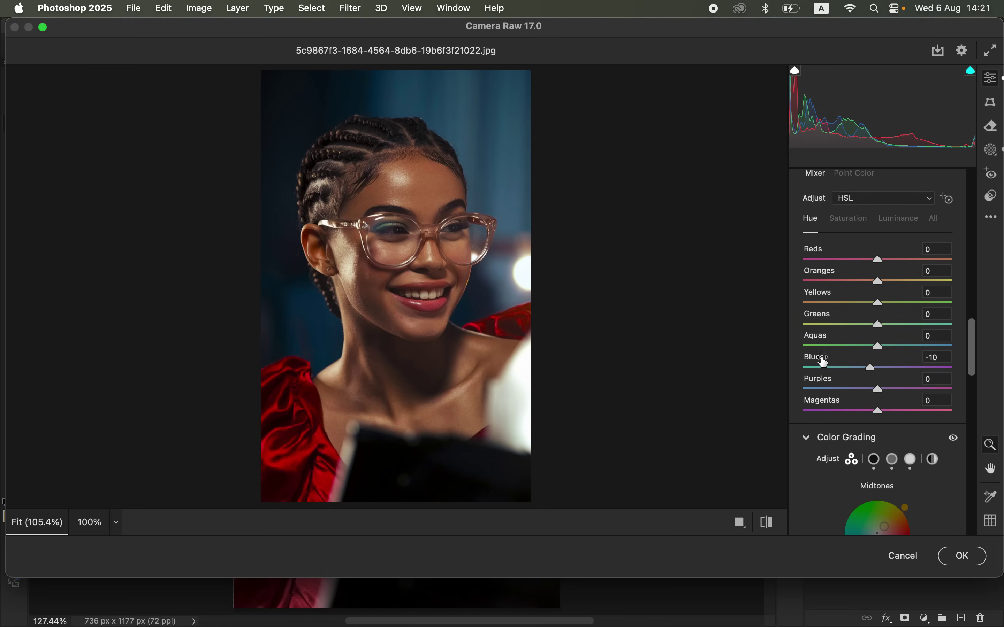
left_click_drag(869, 368, 856, 369)
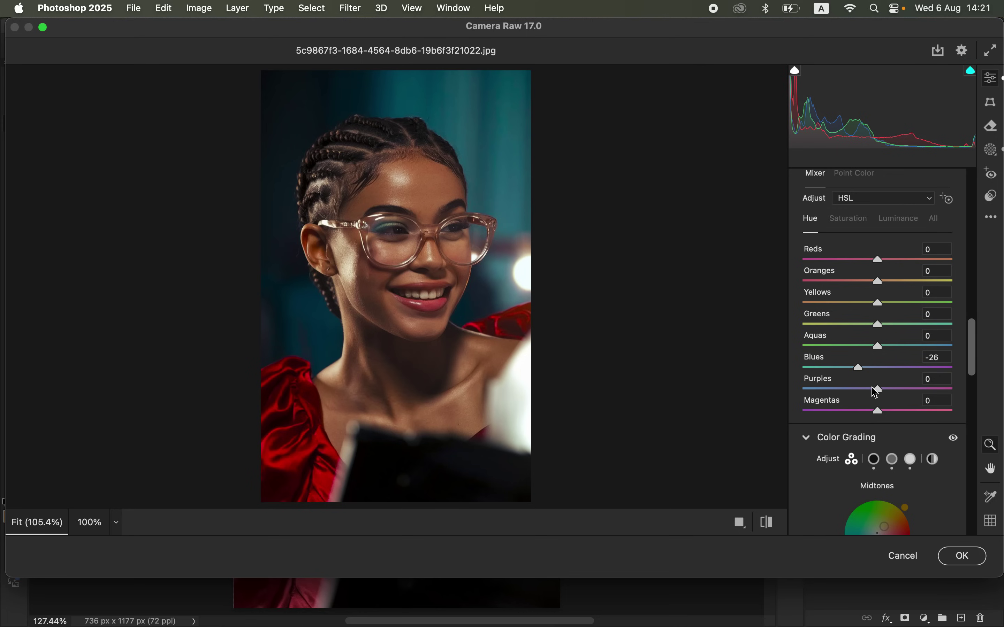
- Apply the Camera Raw edits, then reopen the smart filter to review its editable settings and close it again
left_click(962, 556)
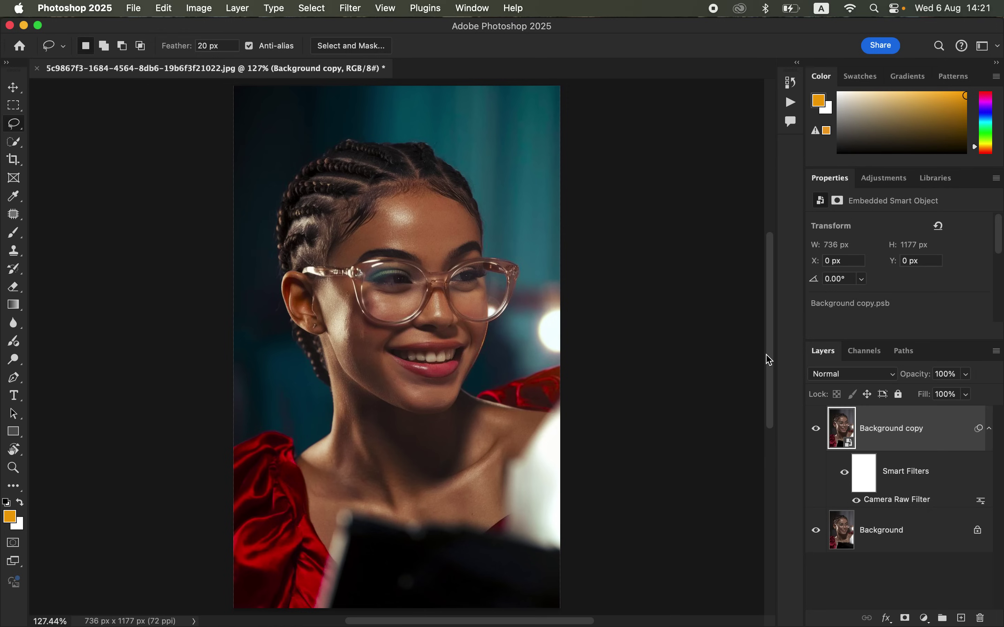
double_click(912, 503)
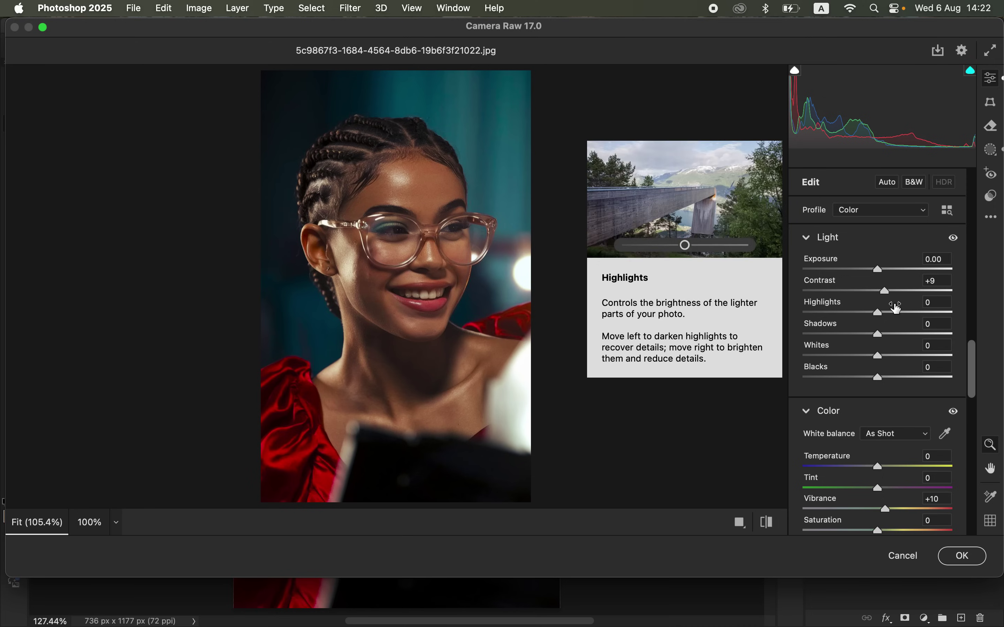
left_click(963, 560)
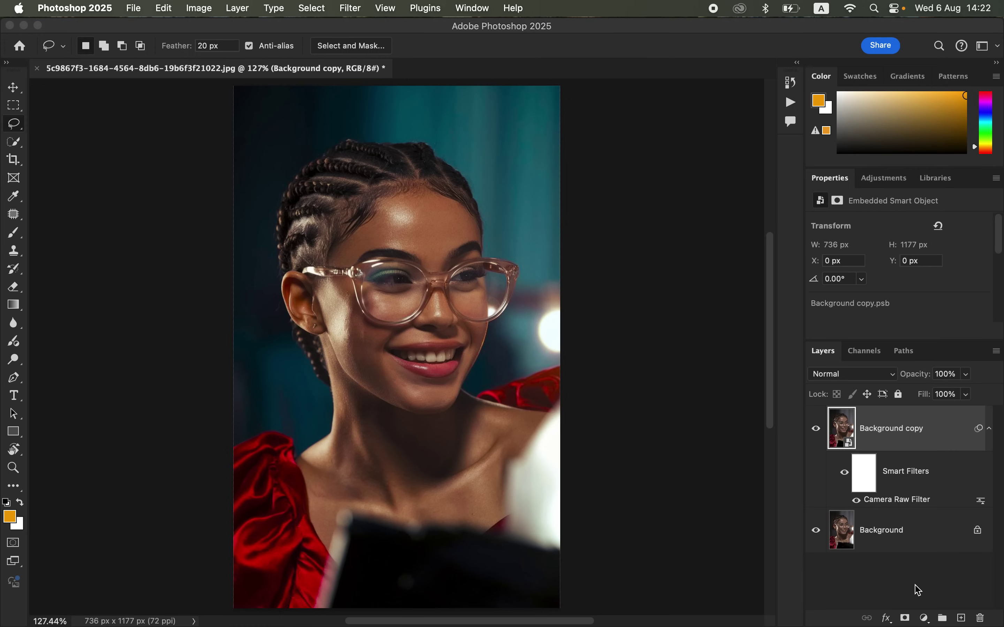
- Add a Selective Color adjustment layer and set the Yellow of the Reds to +3%
left_click(924, 619)
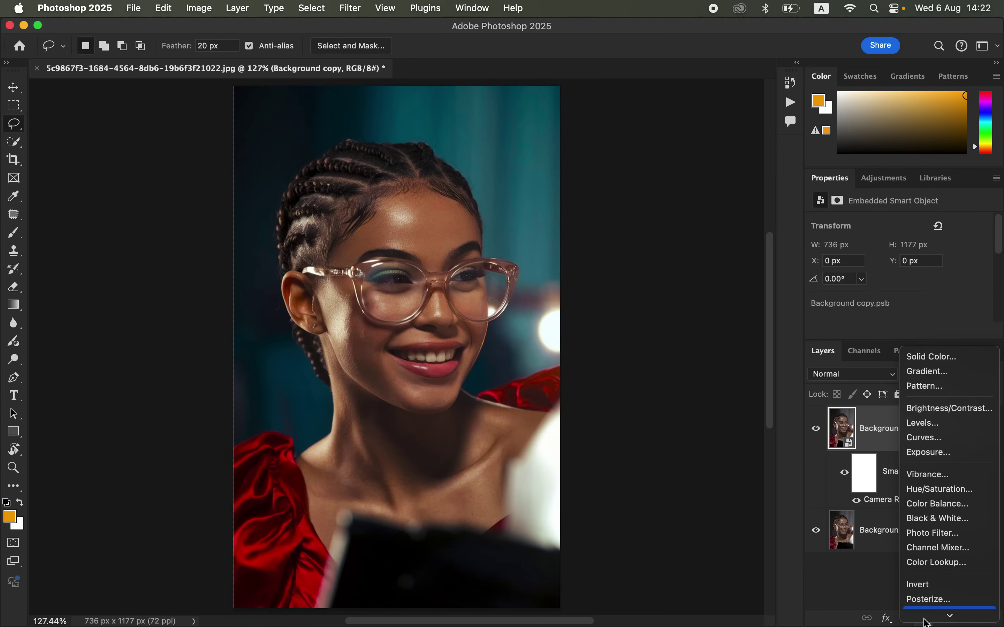
left_click(925, 606)
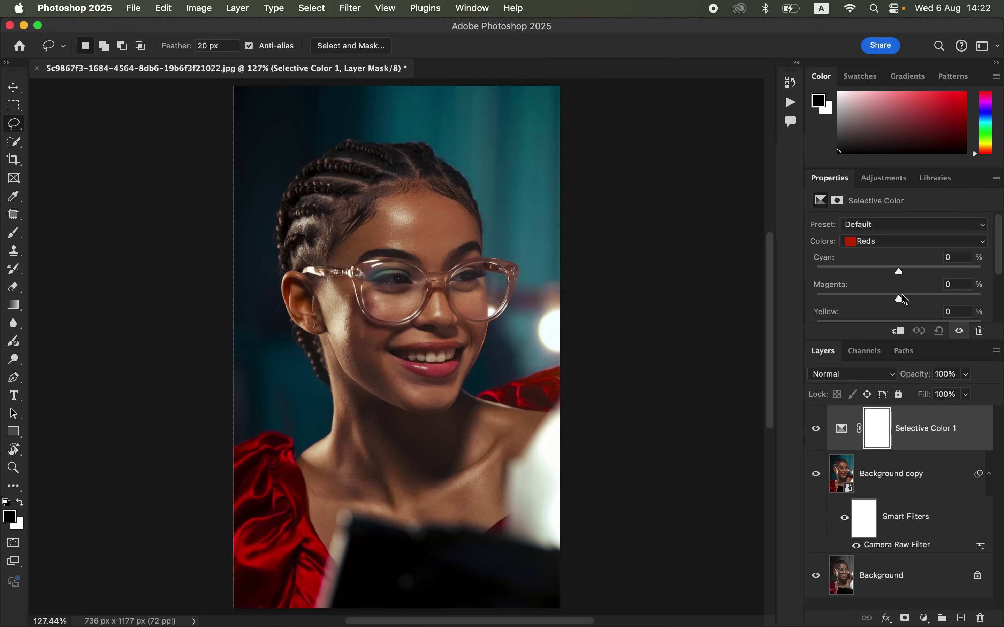
left_click_drag(997, 255, 1001, 266)
left_click_drag(904, 310, 907, 311)
left_click_drag(905, 310, 903, 309)
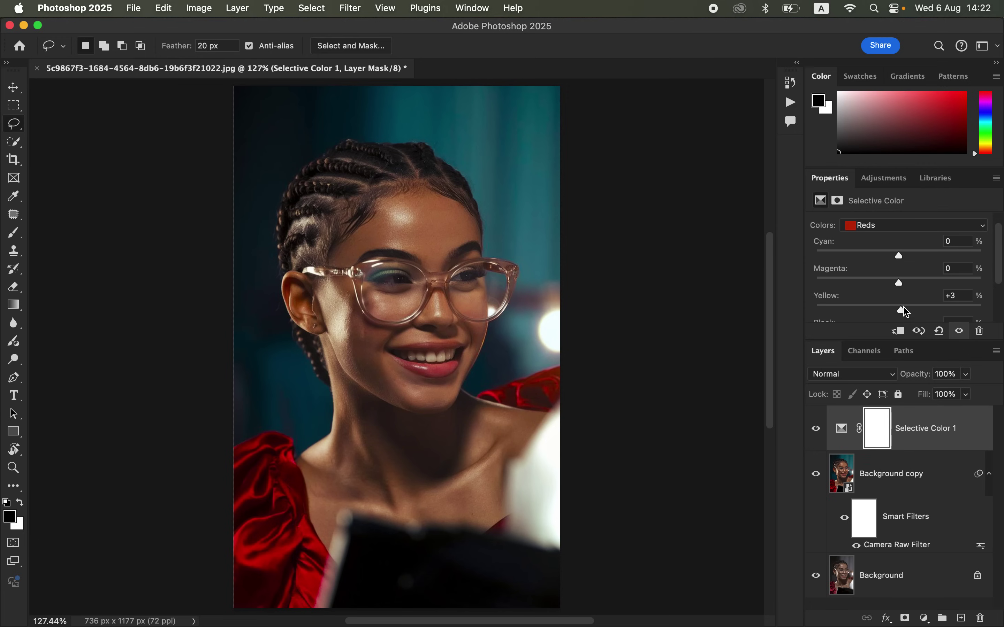
- Set the Cyan of the Blacks to +3% in the Selective Color adjustment
left_click(912, 228)
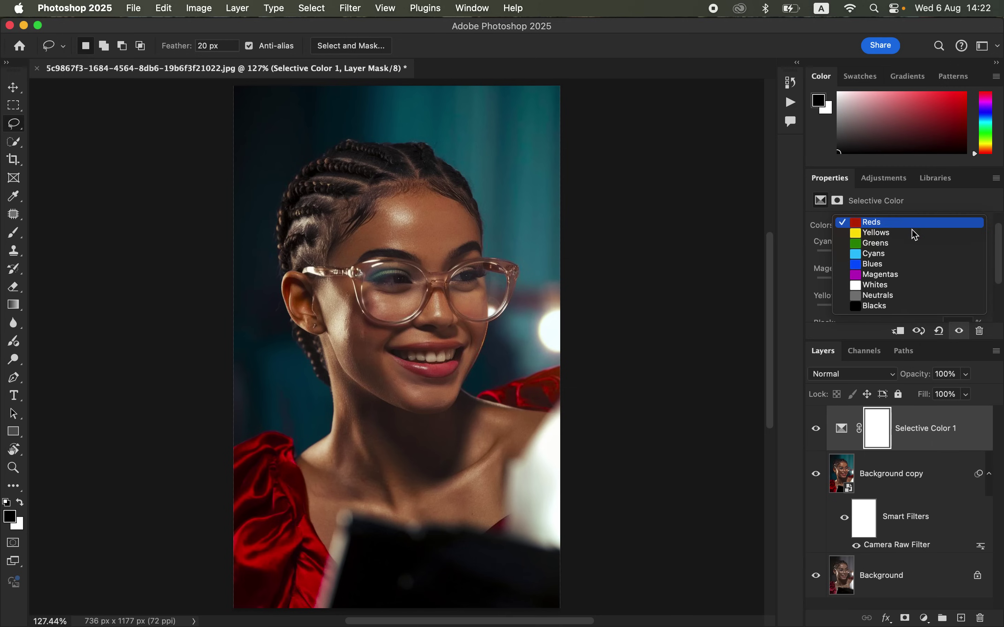
left_click(899, 307)
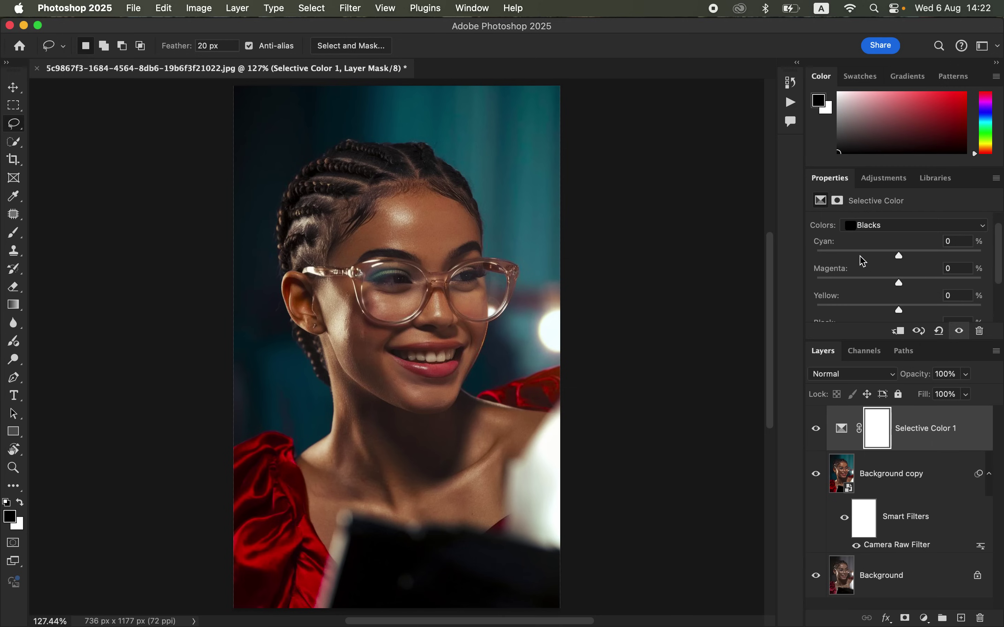
mouse_move(900, 256)
left_mouse_down()
mouse_move(909, 254)
mouse_move(880, 255)
mouse_move(905, 257)
left_mouse_up()
left_click_drag(904, 256, 905, 257)
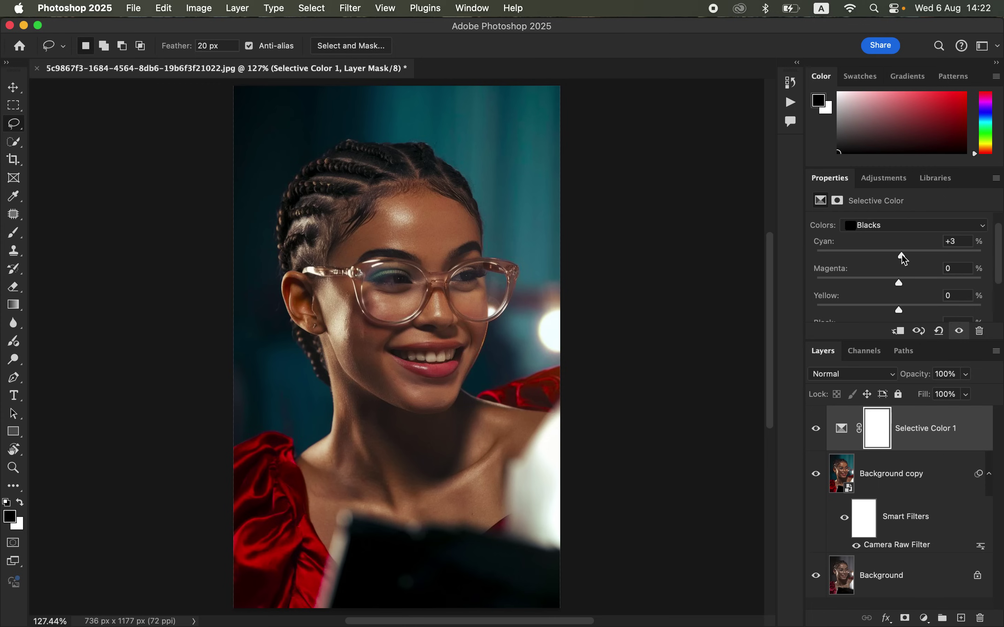
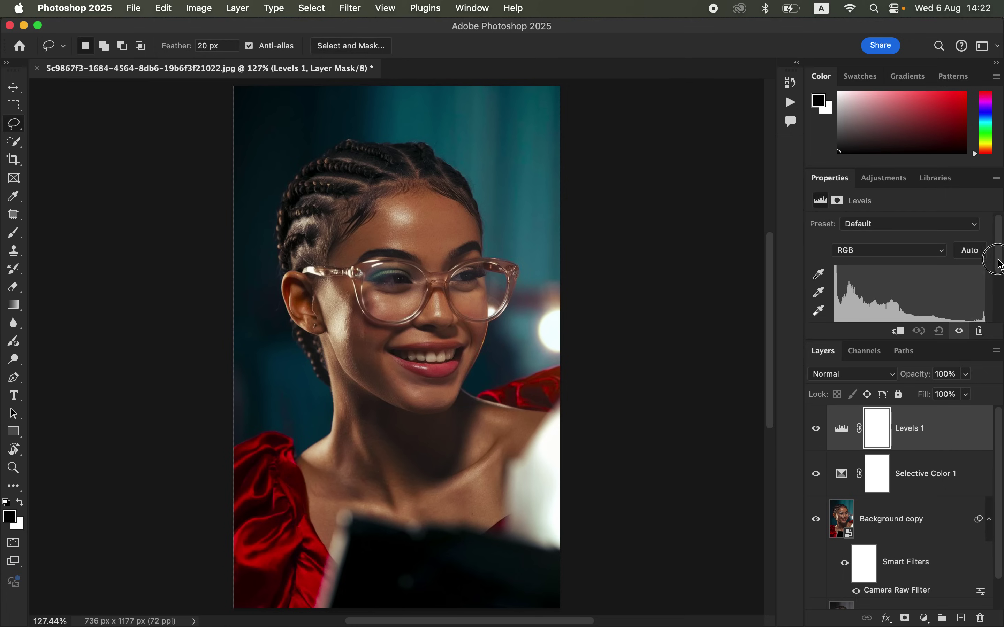
- Set the Levels adjustment's input black point to 6 and white point to 228
scroll(995, 260, "down", 2)
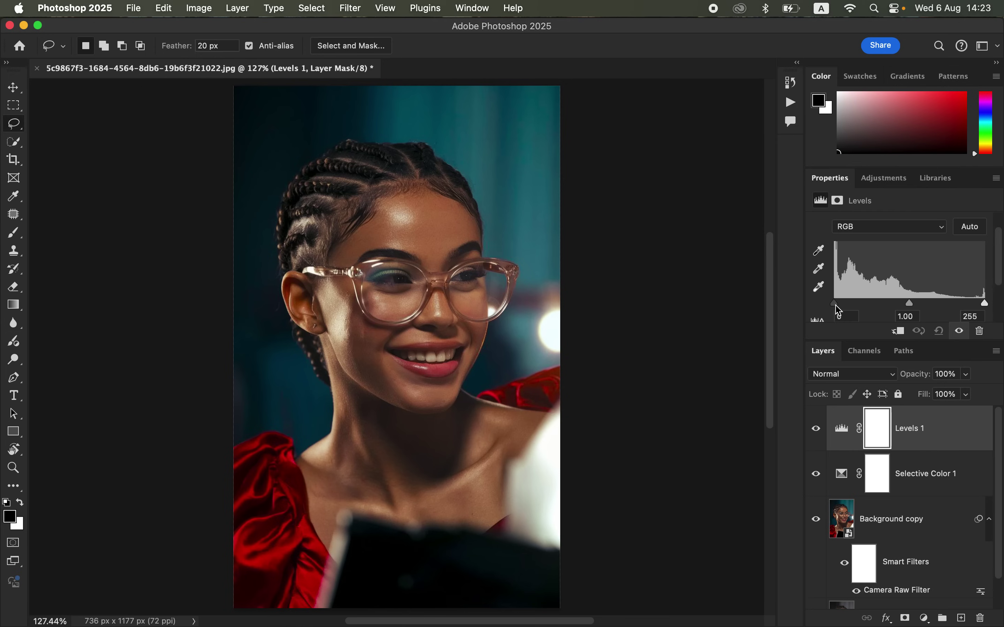
left_click_drag(836, 305, 841, 312)
left_click_drag(984, 305, 972, 307)
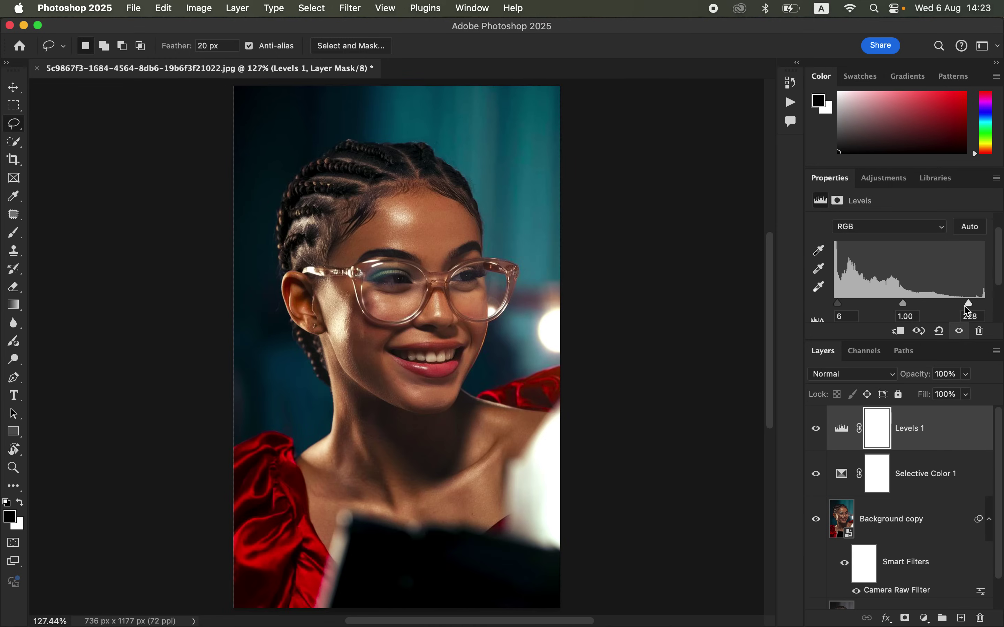
- Compare the image with and without the Levels adjustment layer by toggling its visibility
left_click(816, 432)
left_click(816, 440)
left_click(816, 441)
left_click(817, 443)
- Compare the original photo with the full color grade by isolating the Background layer, leaving all layers visible
scroll(996, 515, "down", 2)
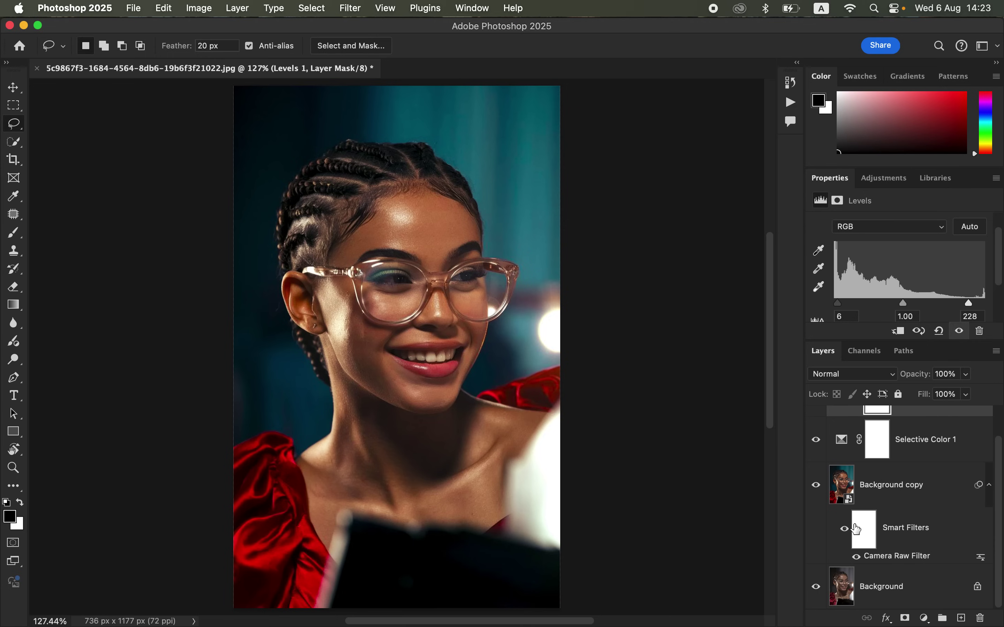
left_click(817, 596, "alt")
left_click(817, 595, "alt")
left_click(816, 594, "alt")
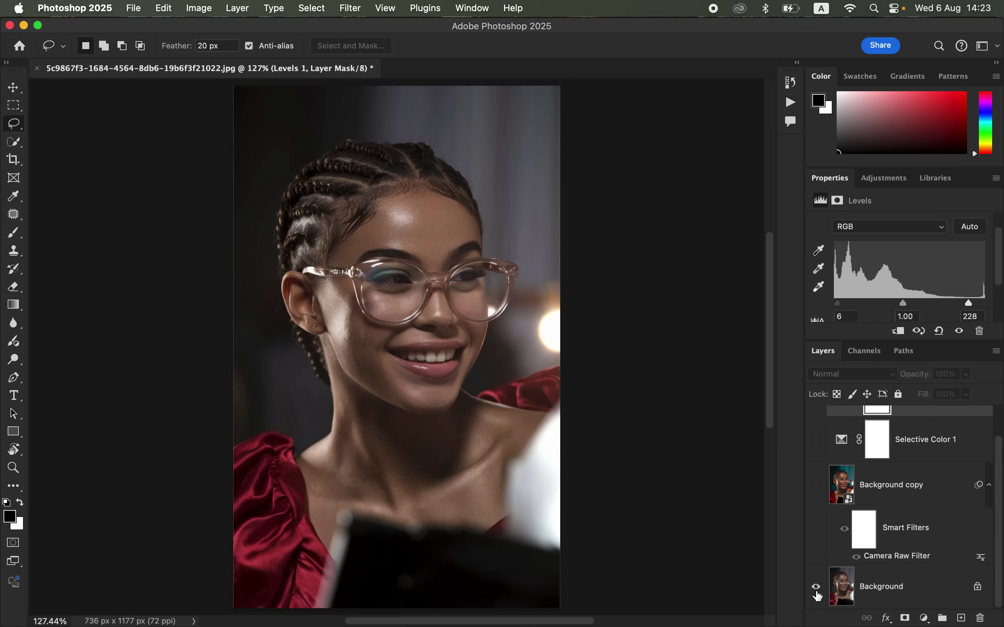
left_click(817, 595, "alt")
left_click(817, 597, "alt")
left_click(817, 596, "alt")
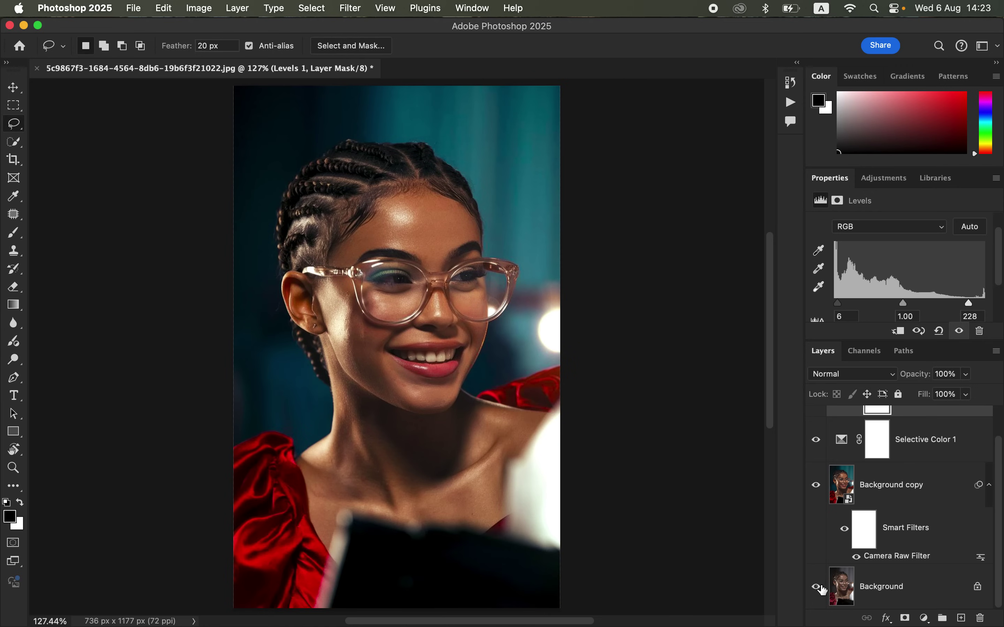